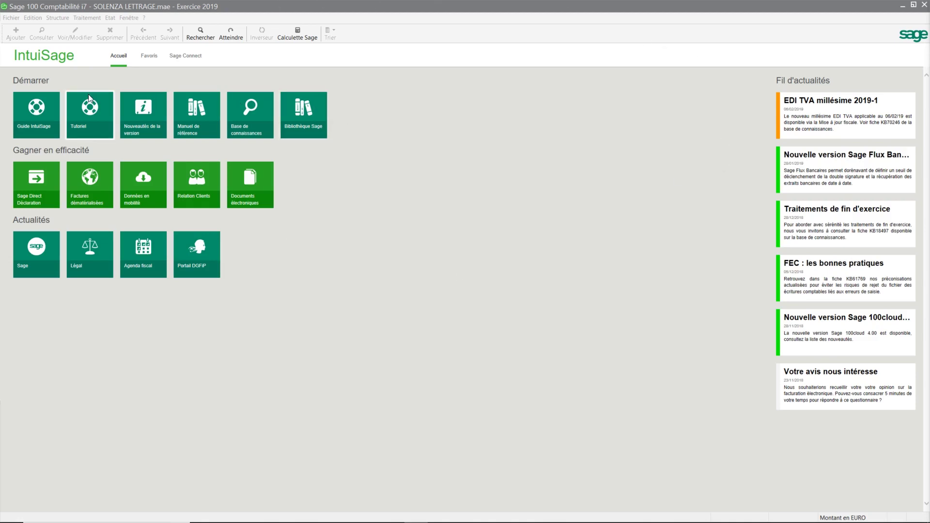
- Open the Mise en page module for the accounting file and have its window fill the screen
left_click(11, 19)
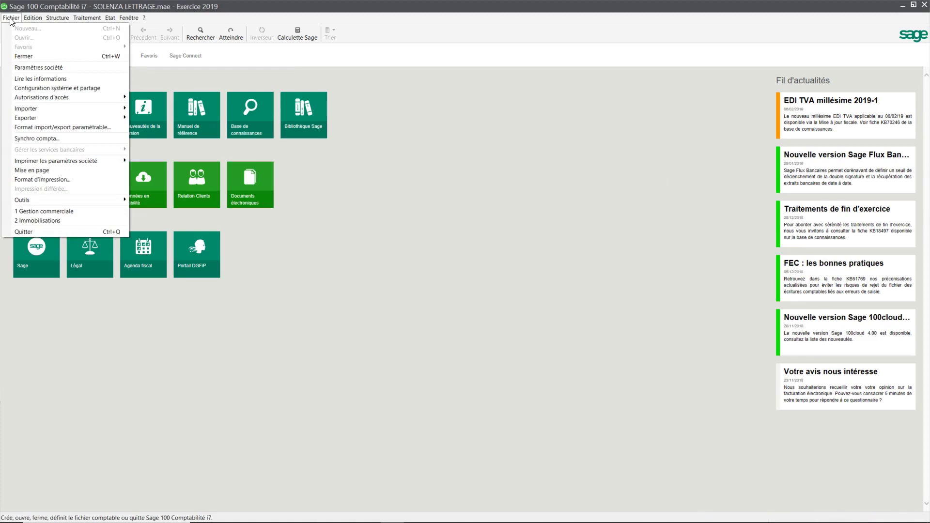
left_click(31, 170)
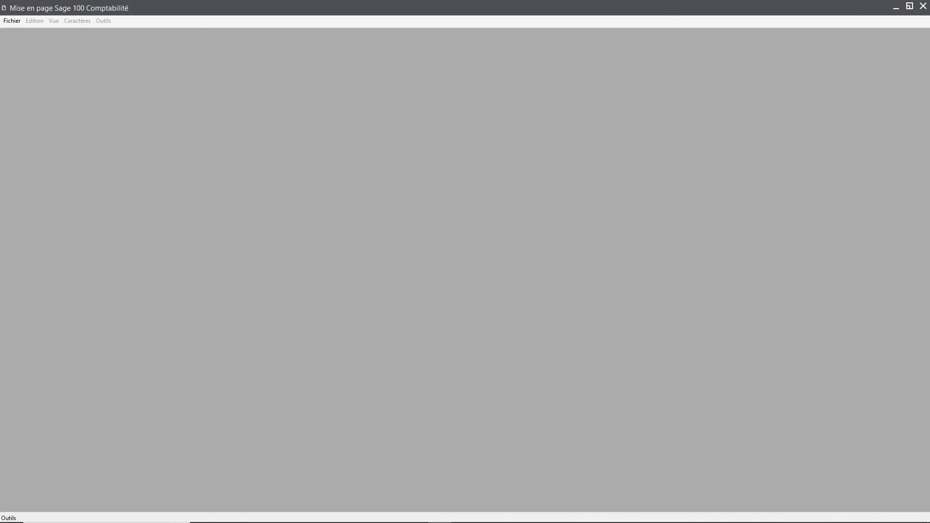
left_click(909, 6)
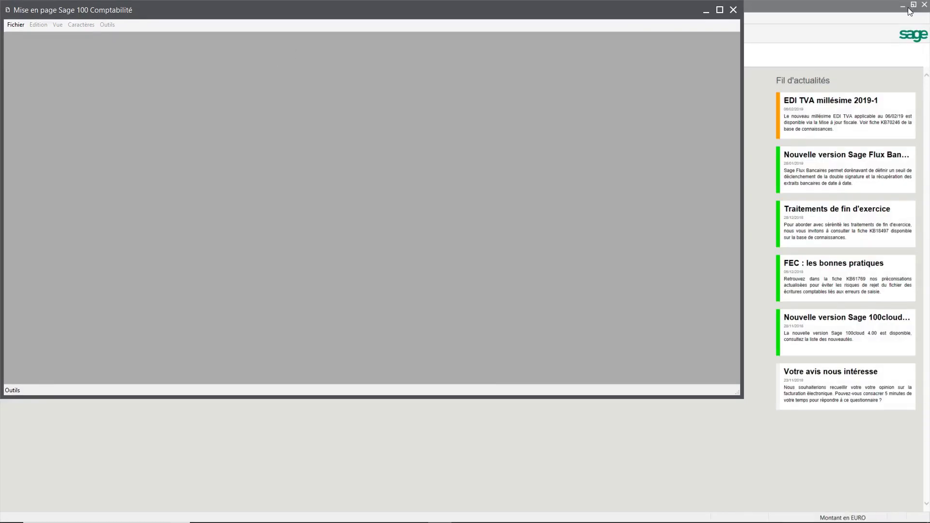
left_click_drag(630, 10, 626, 51)
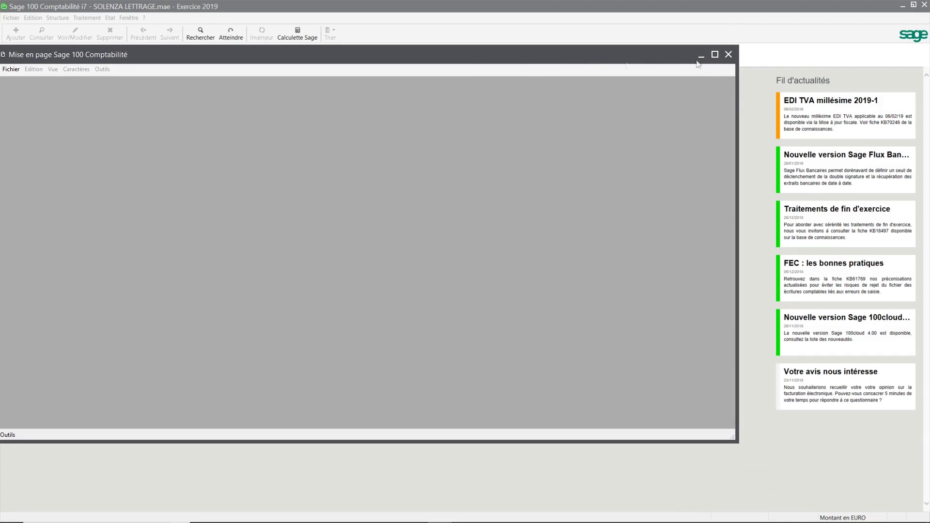
left_click(714, 54)
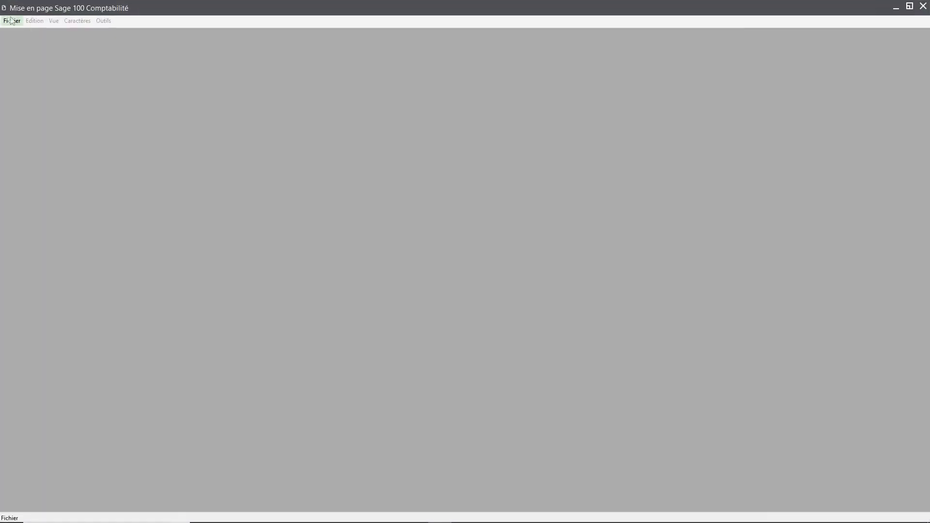
- Create a new document from the Rappel model and enlarge its document window
left_click(11, 22)
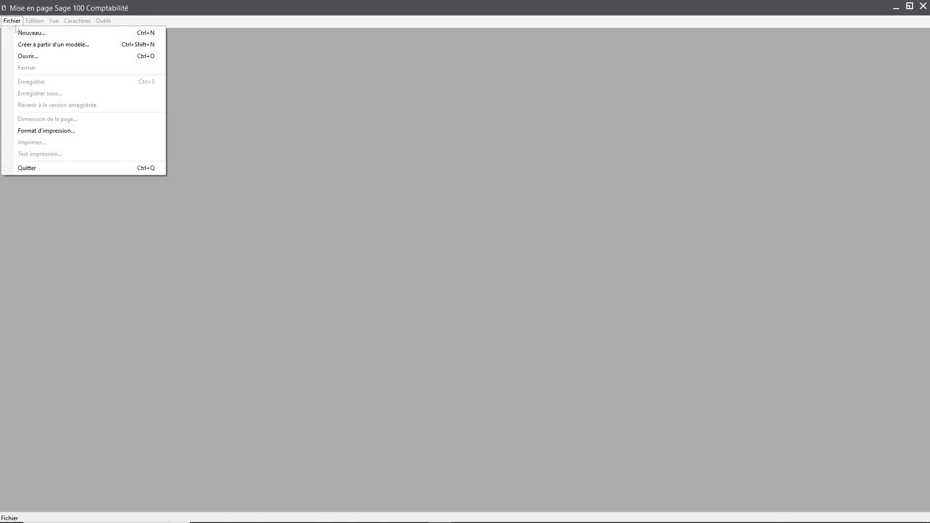
left_click(59, 51)
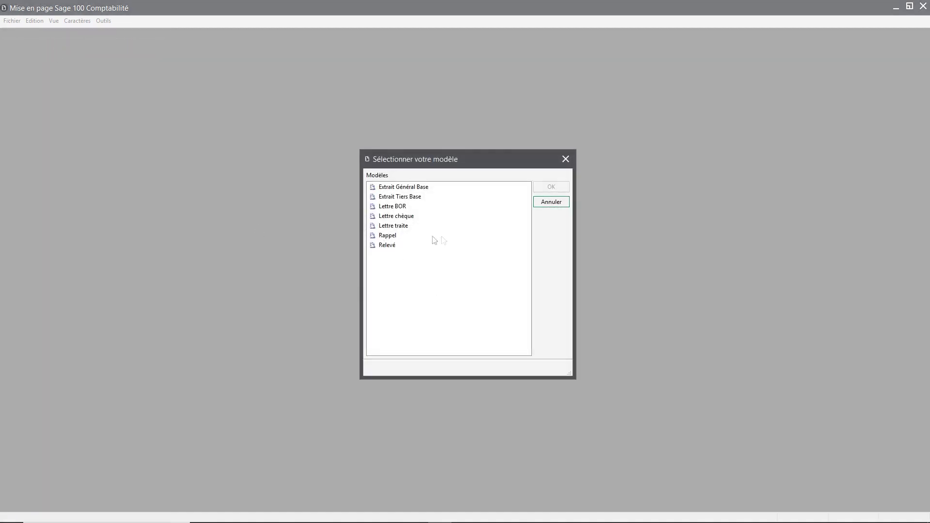
left_click(382, 236)
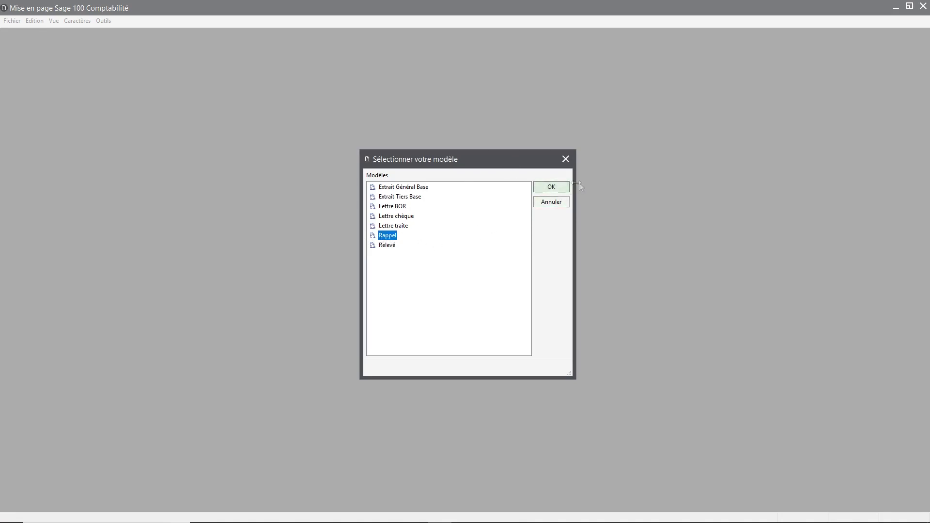
left_click(560, 188)
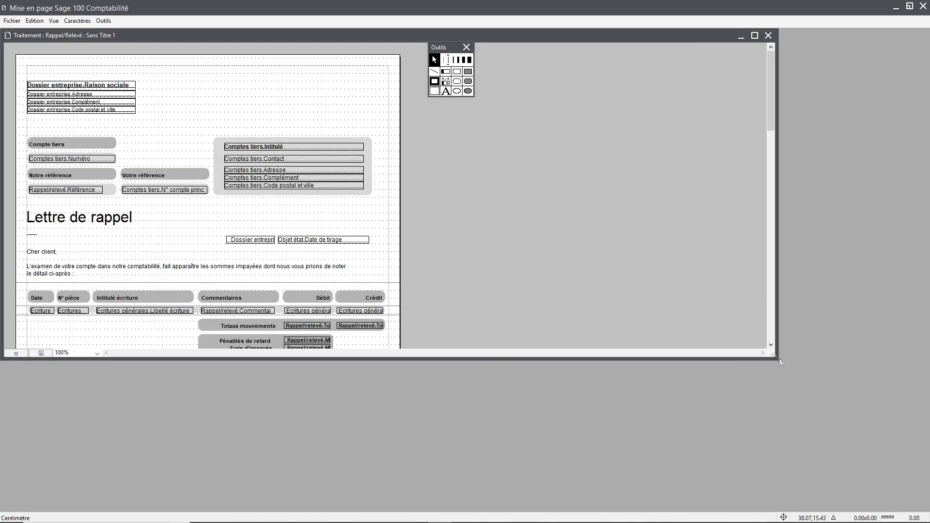
left_click_drag(774, 358, 904, 473)
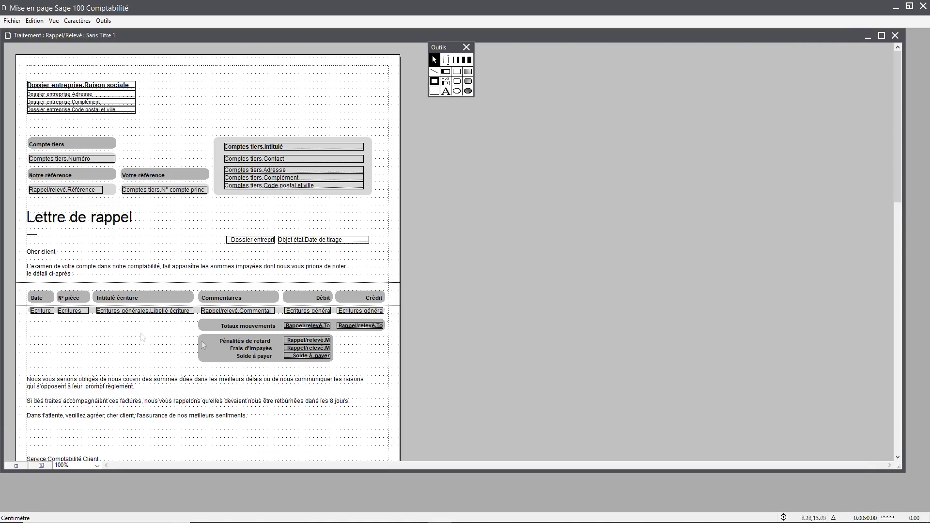
- Look through the reminder letter layout and the available drawing tools, character formatting and editing commands
scroll(233, 191, "down", 3)
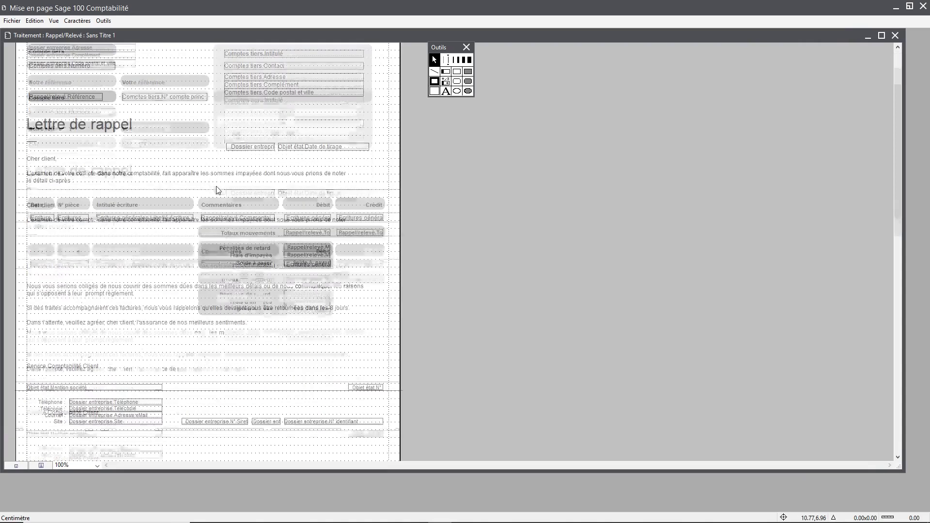
scroll(232, 192, "up", 3)
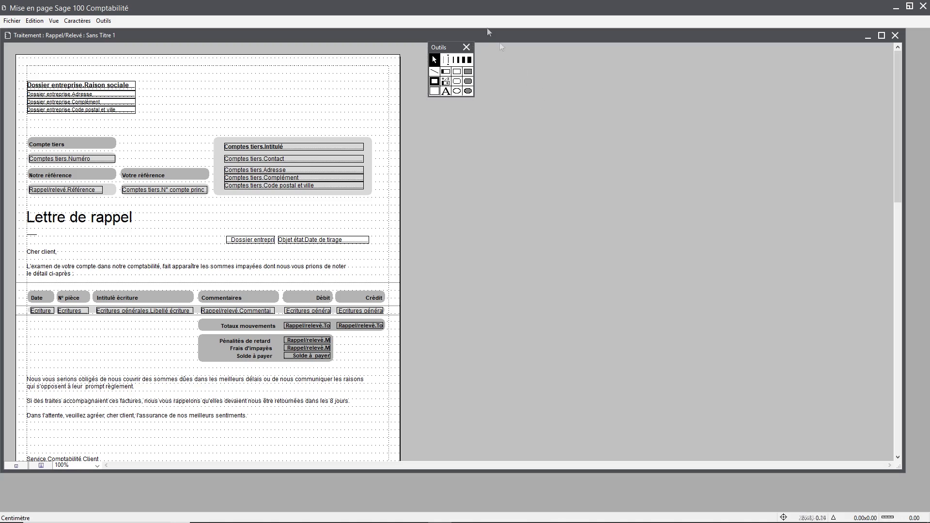
left_click_drag(468, 50, 478, 63)
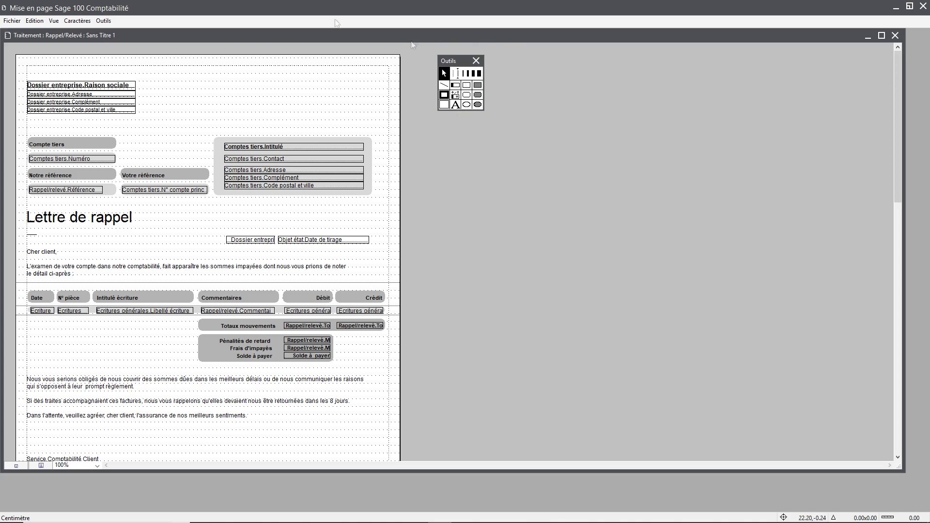
left_click(103, 21)
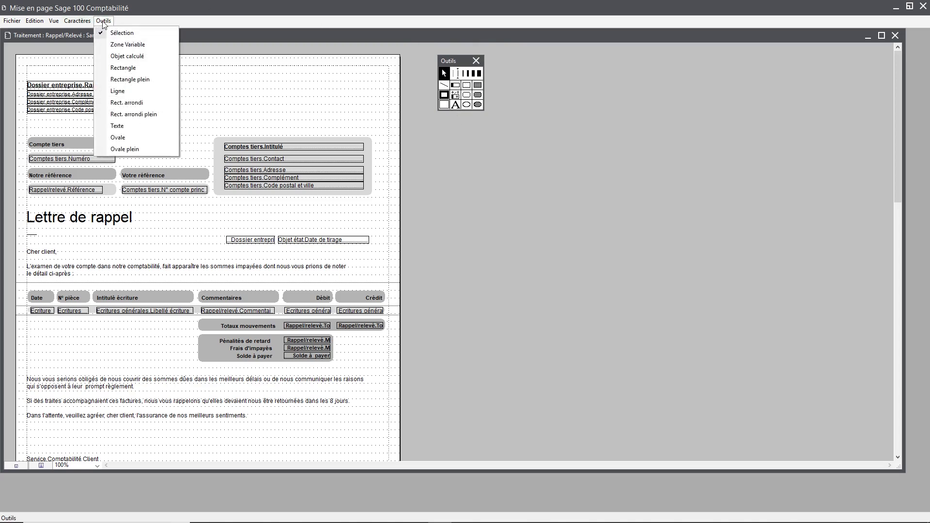
left_click(128, 34)
left_click(78, 21)
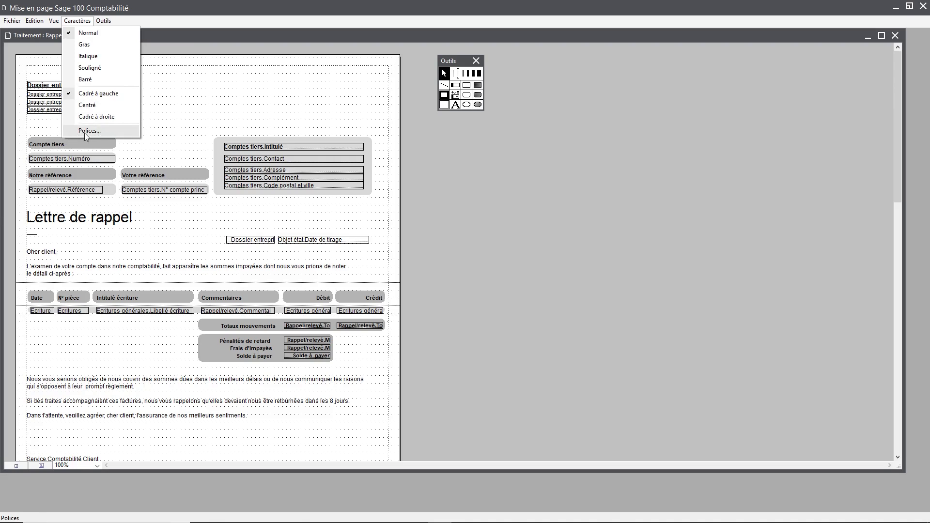
mouse_move(38, 24)
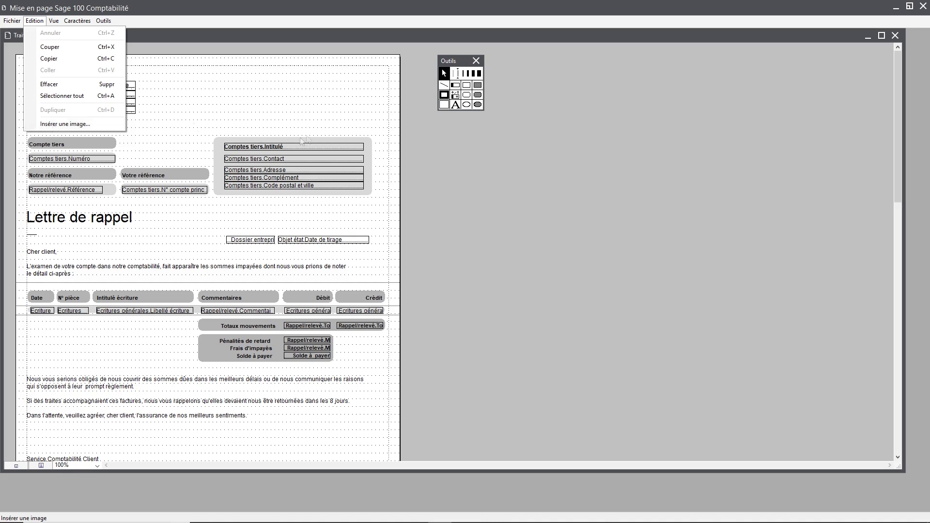
left_click(262, 104)
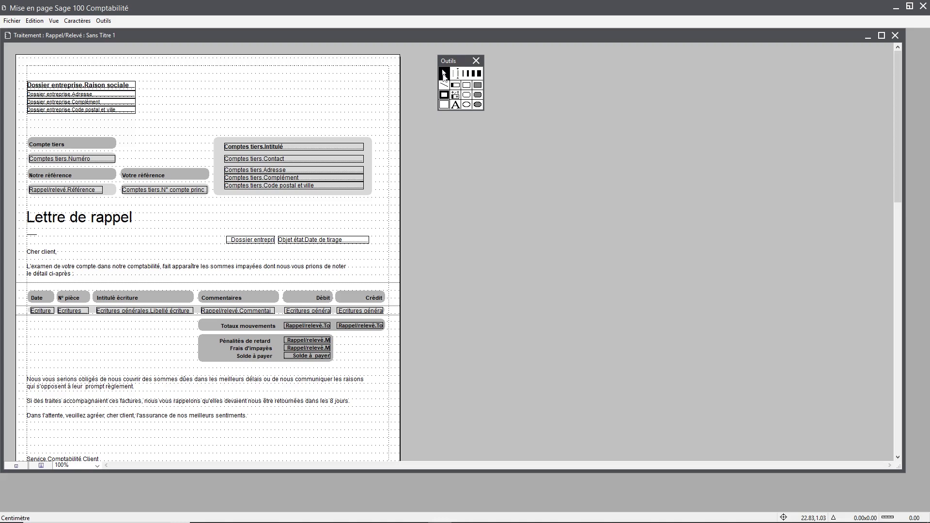
- Move the four Dossier entreprise fields together about 5.7 cm to the right and 0.4 cm up
left_click(126, 85)
left_click(128, 95, "shift")
left_click(130, 102, "shift")
left_click(131, 111, "shift")
left_click_drag(136, 88, 240, 81)
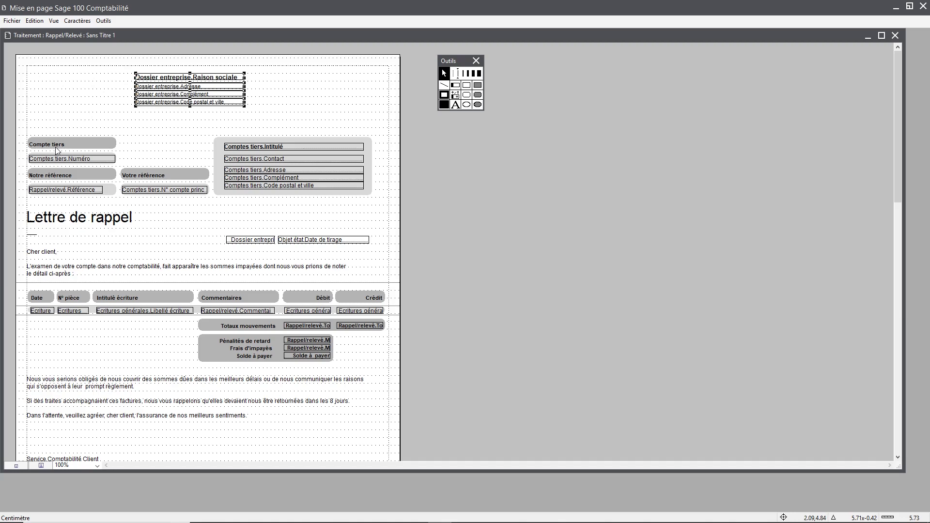
left_click(318, 96)
- Insert the image escarpin rouge.jpg from the DOSSIER D'ENTREPRISE SAGE folder into the letter
left_click(35, 22)
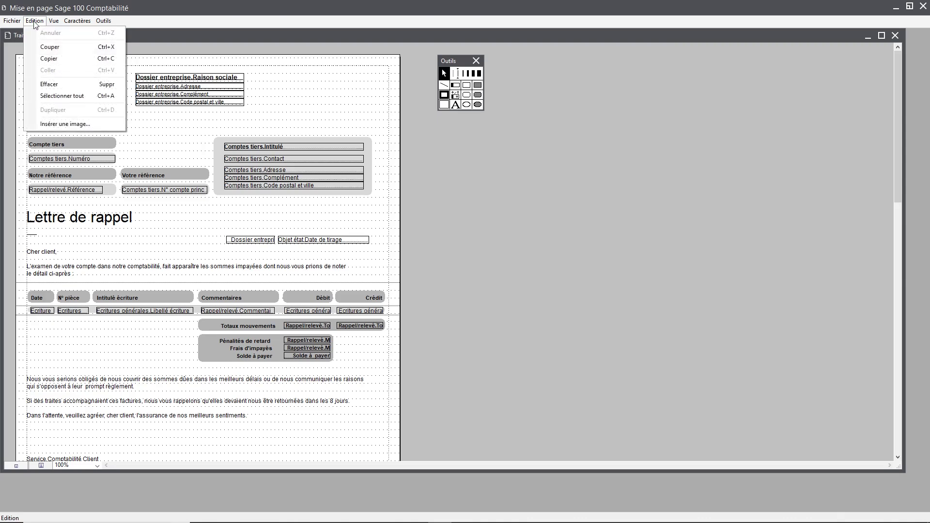
left_click(45, 125)
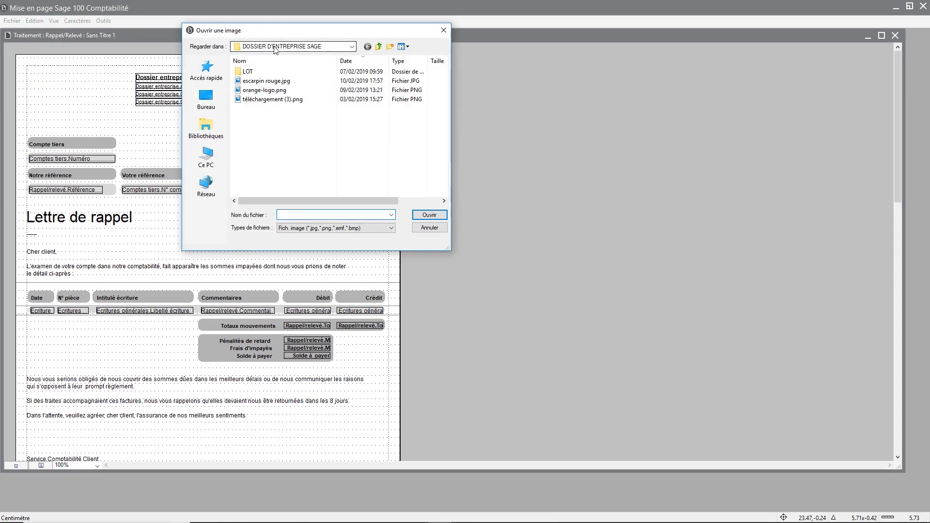
left_click(257, 83)
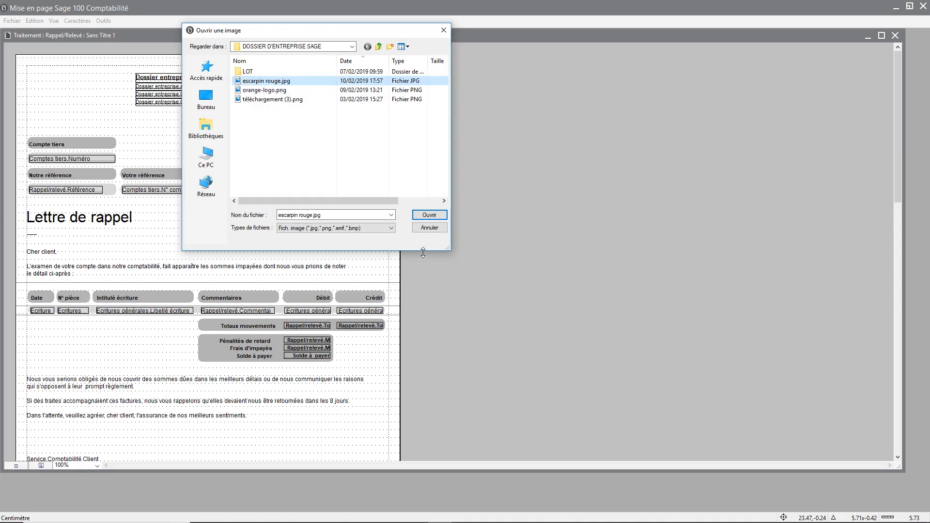
left_click(425, 215)
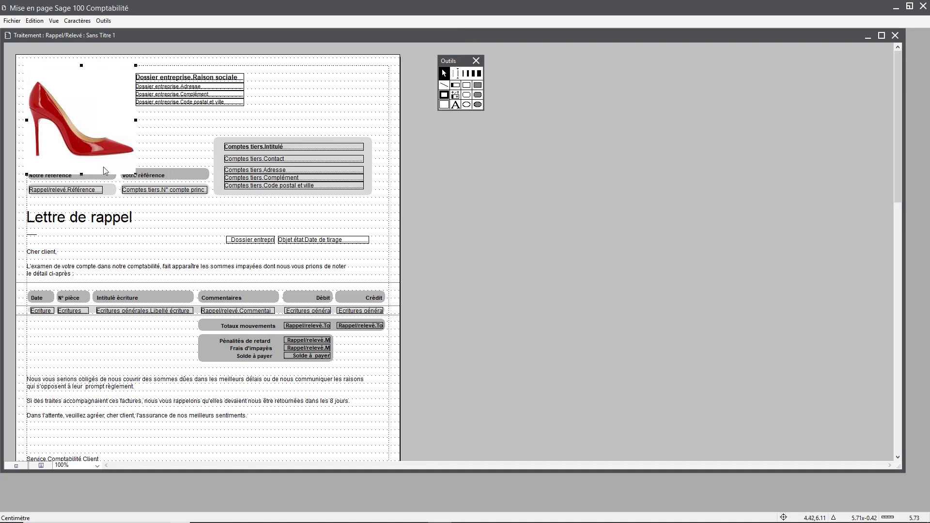
- Shrink the shoe image to fit above the Compte tiers block and place it slightly right of the left margin
left_click_drag(135, 175, 97, 129)
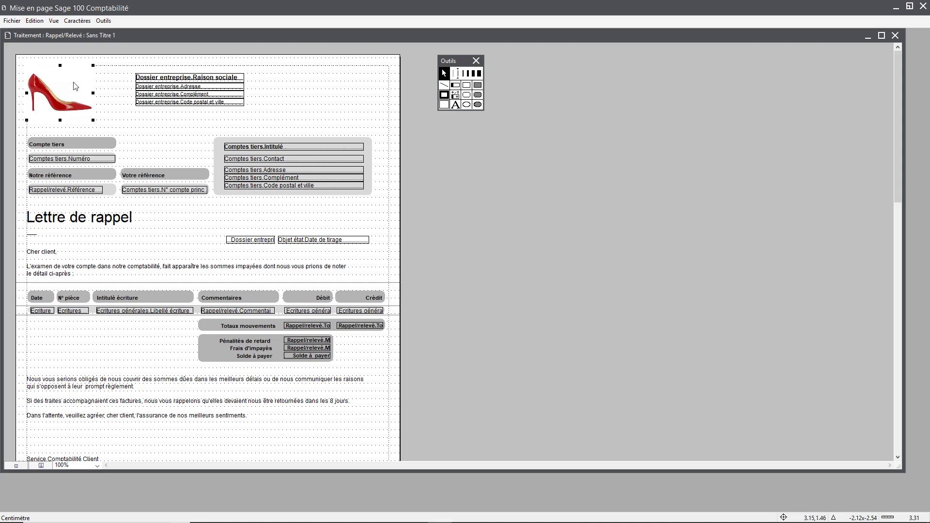
left_click_drag(78, 88, 85, 88)
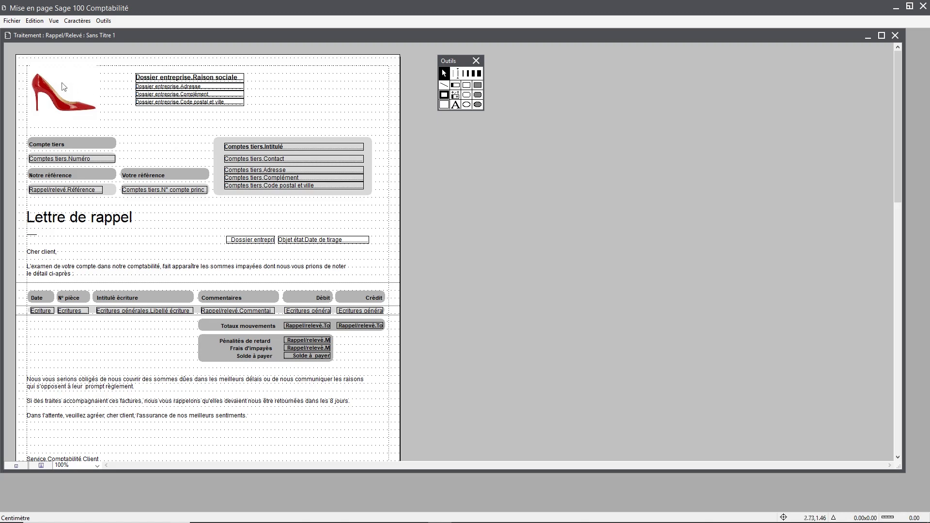
left_click_drag(87, 82, 99, 83)
left_click(173, 131)
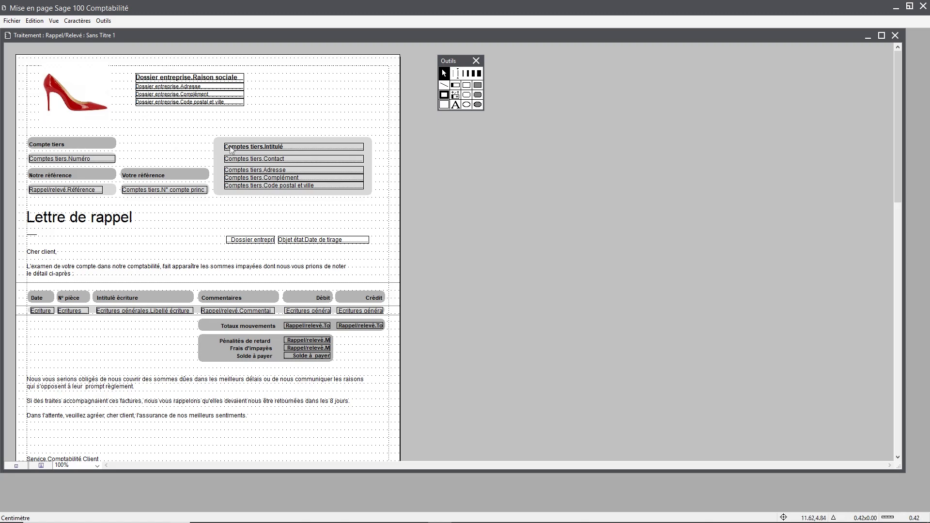
left_click(100, 85)
left_click_drag(98, 85, 89, 84)
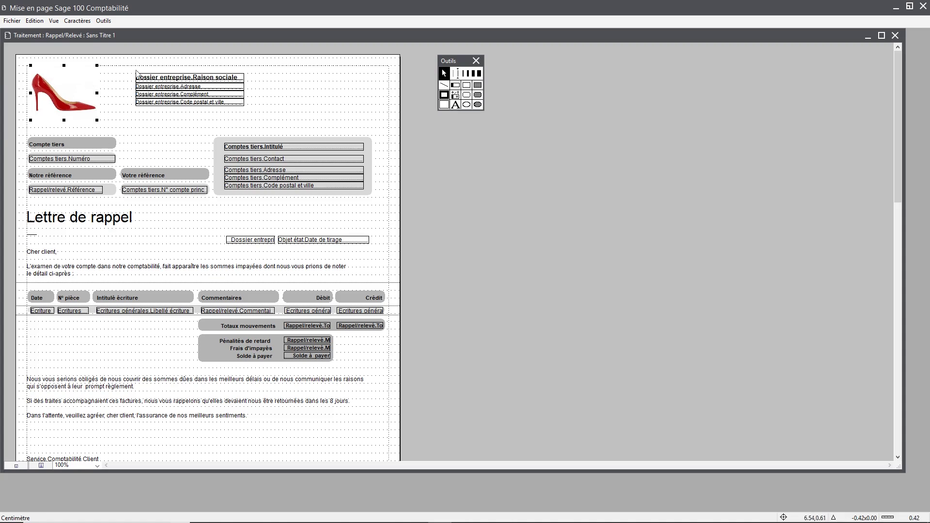
left_click(184, 117)
- Move the four Dossier entreprise fields left and up, beside the shoe image and against the top margin
left_click(180, 81)
left_click_drag(190, 98, 151, 76)
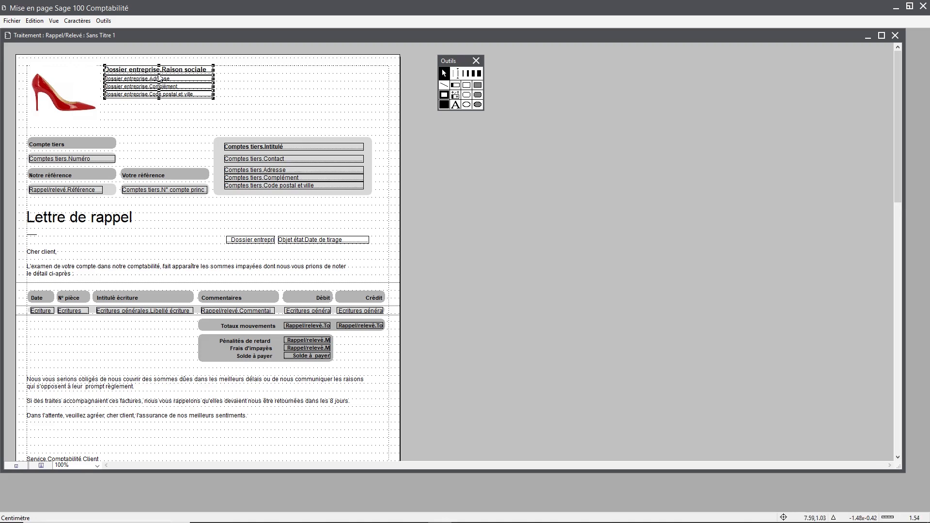
left_click_drag(150, 72, 149, 76)
left_click(252, 108)
- Set the Raison sociale field's font size to 14 and its colour to Rouge foncé
left_click(133, 73)
left_click(77, 21)
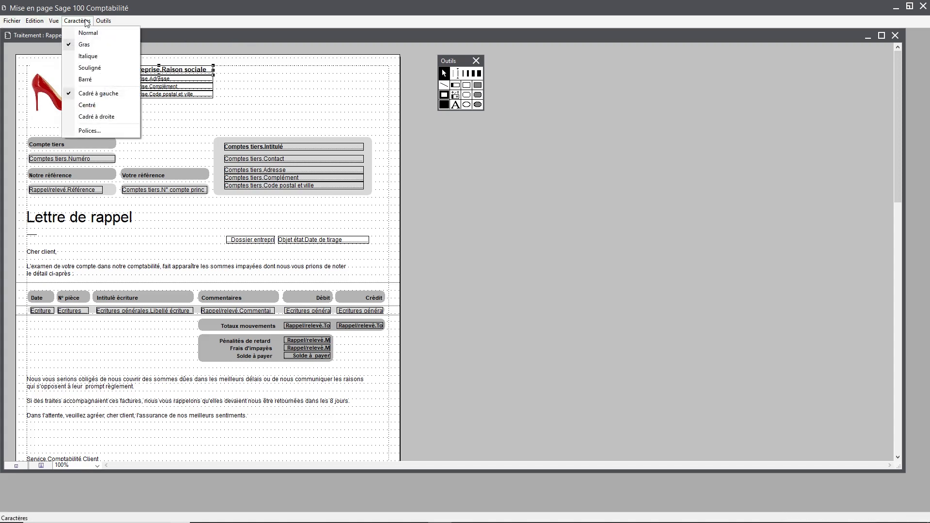
left_click(85, 130)
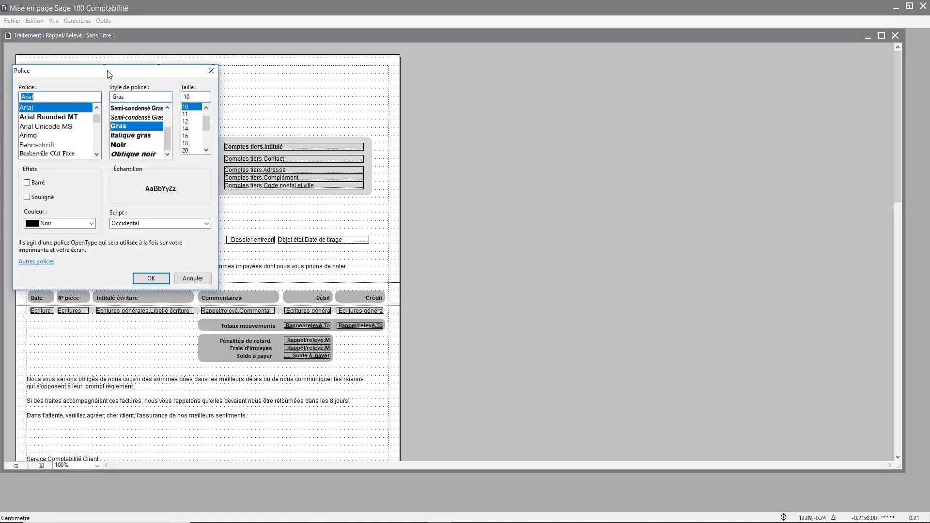
left_click_drag(107, 71, 249, 73)
left_click(335, 131)
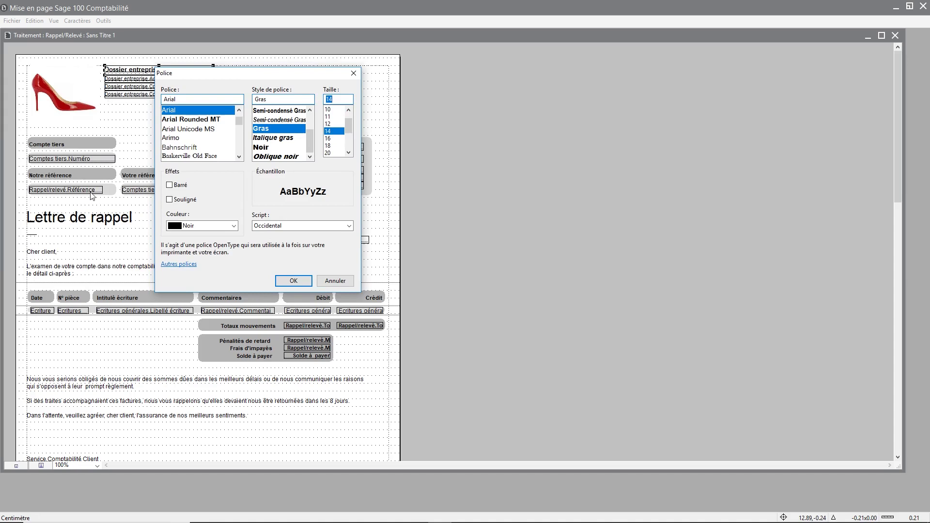
left_click(234, 226)
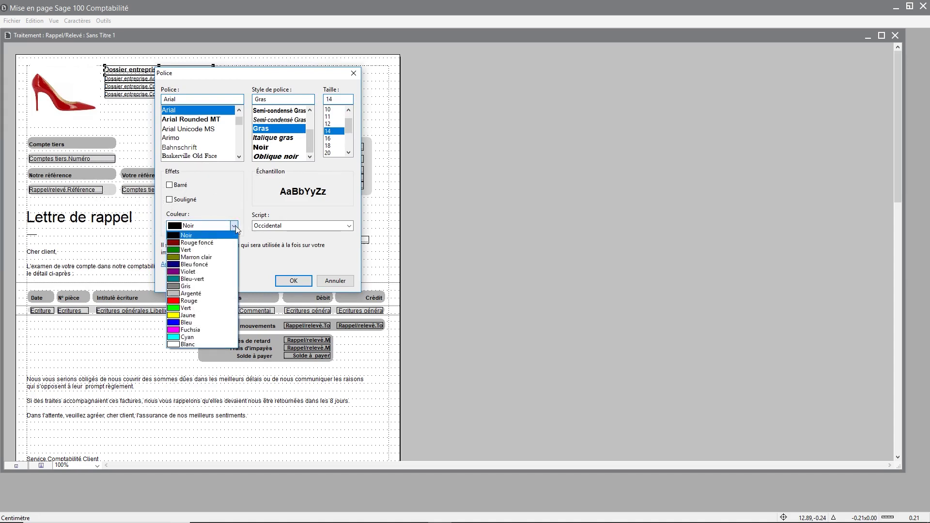
left_click(234, 226)
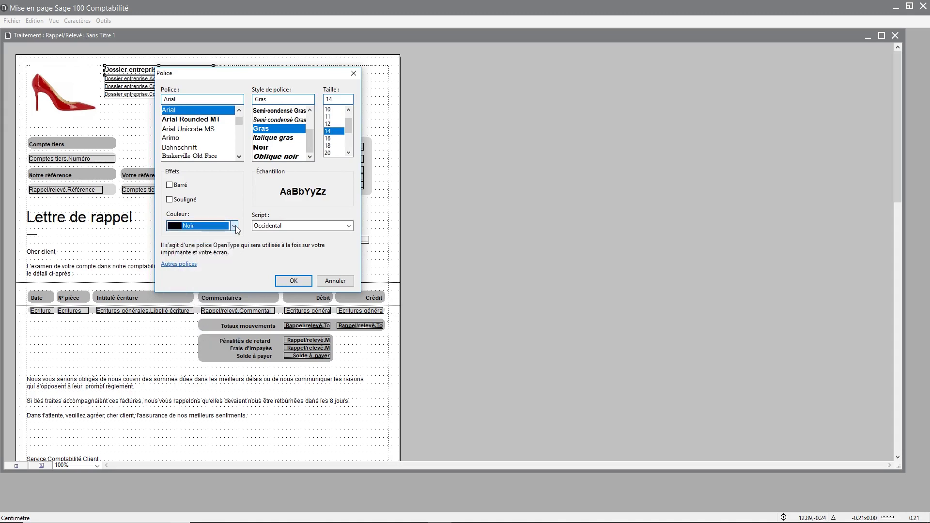
left_click(234, 226)
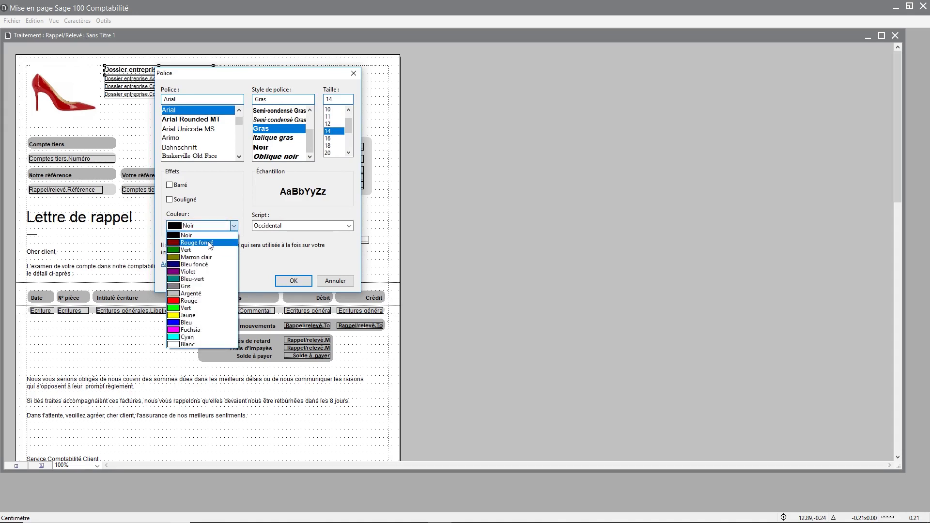
left_click(209, 243)
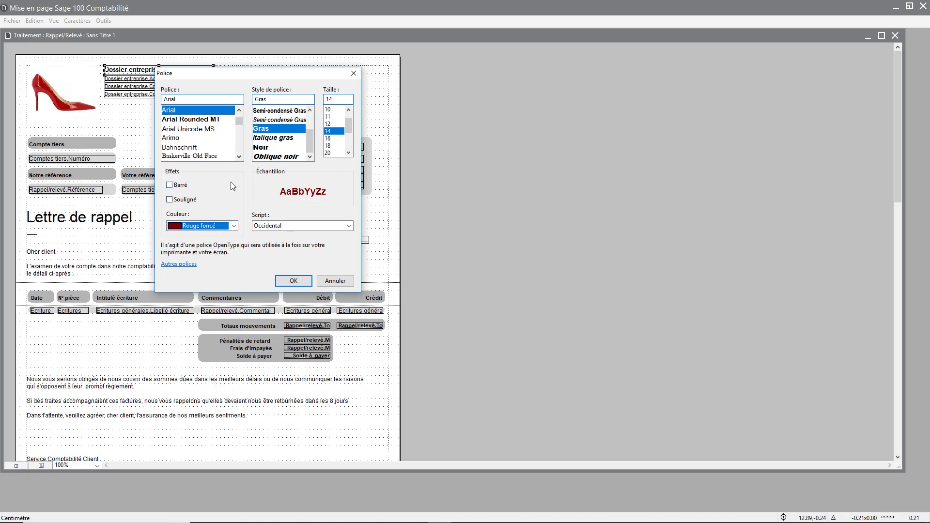
left_click(293, 280)
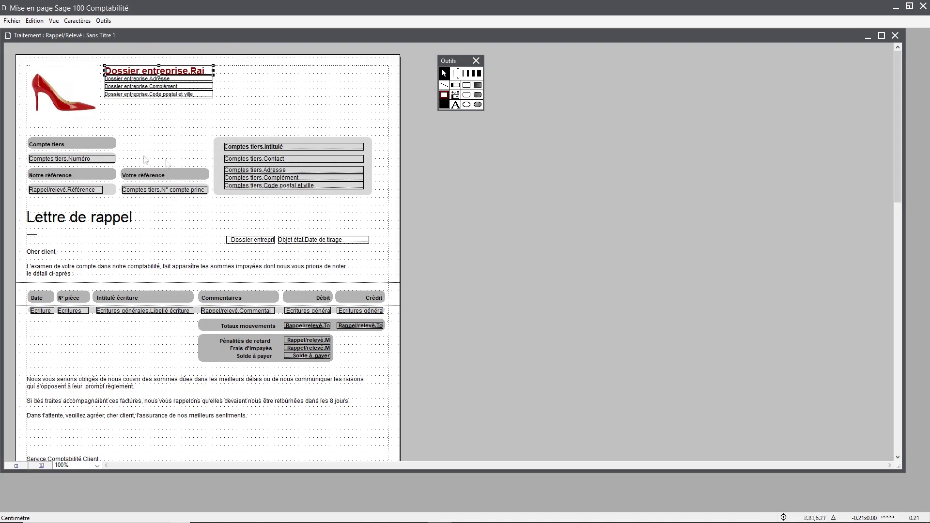
- Fill the Compte tiers heading block with bright red from the basic colours
left_click(90, 146)
left_click(103, 21)
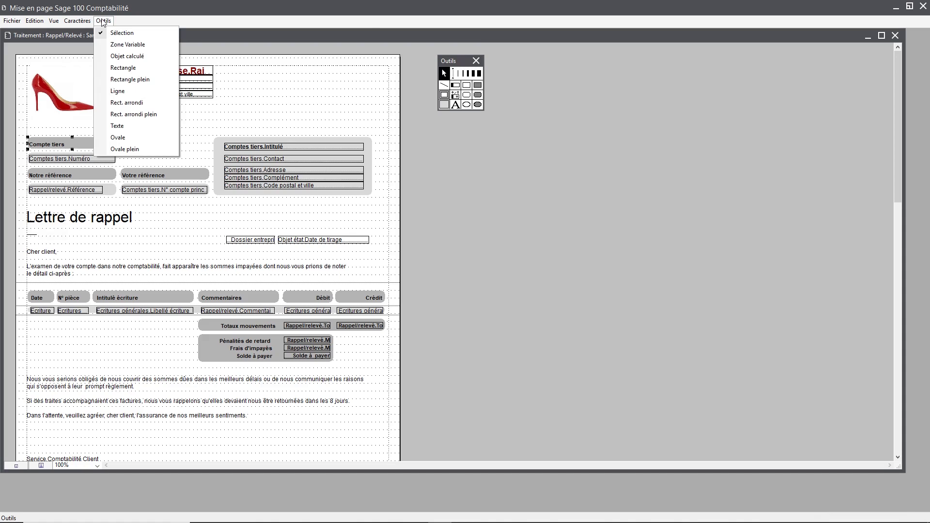
left_click(443, 96)
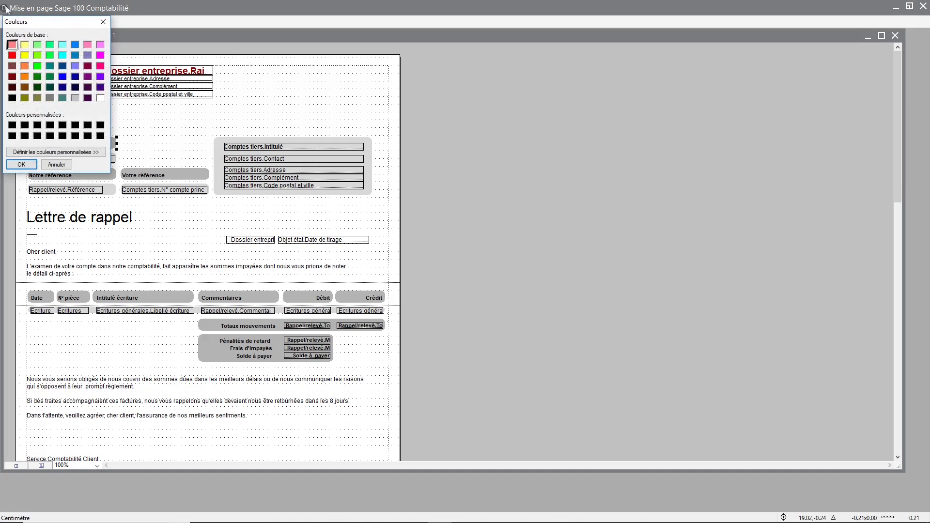
left_click(12, 55)
left_click(21, 165)
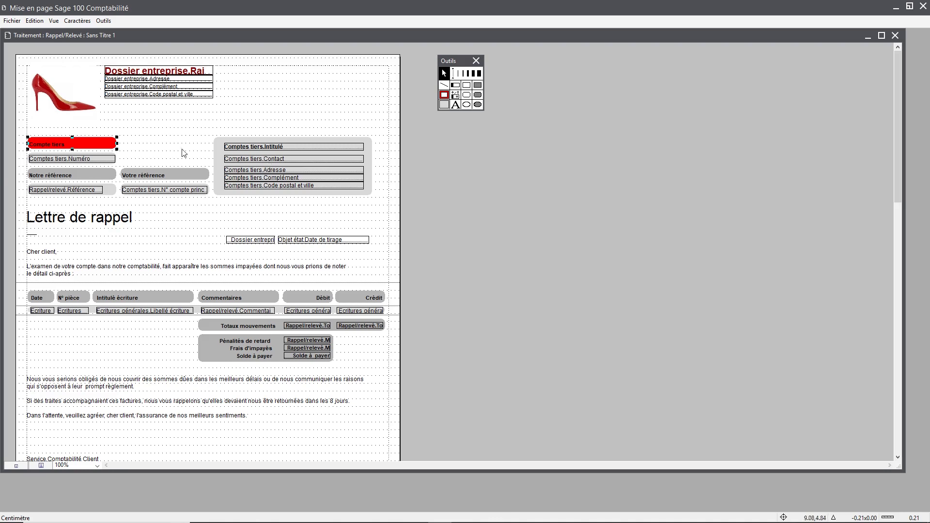
- Fill the Notre référence heading block with the same bright red
left_click(89, 174)
left_click(444, 95)
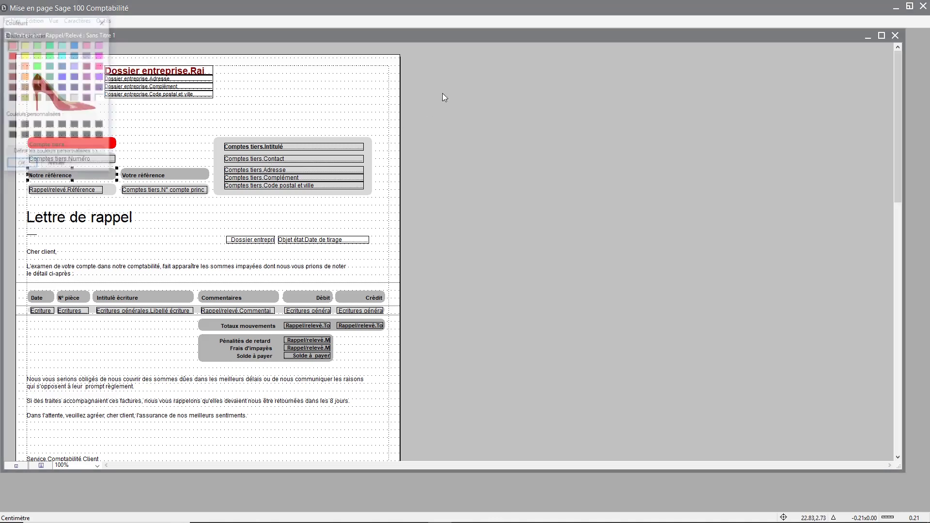
left_click(12, 54)
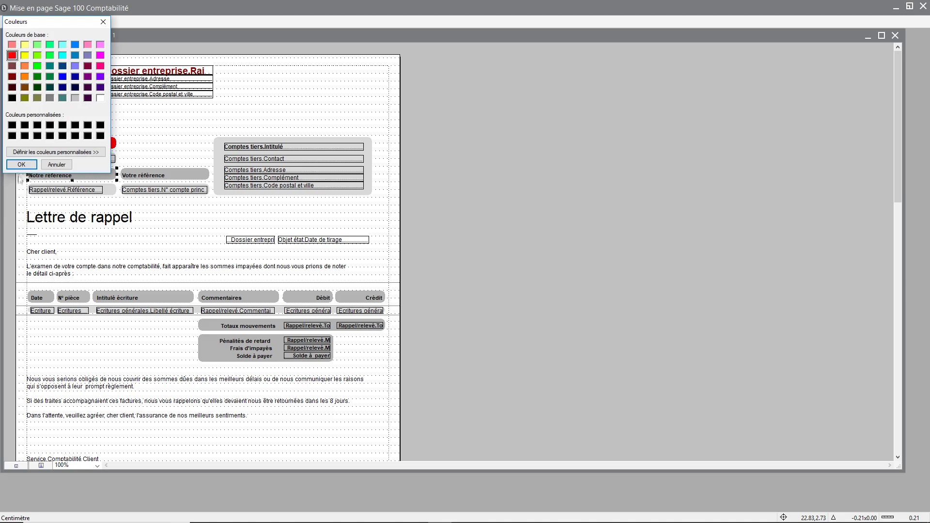
left_click(21, 165)
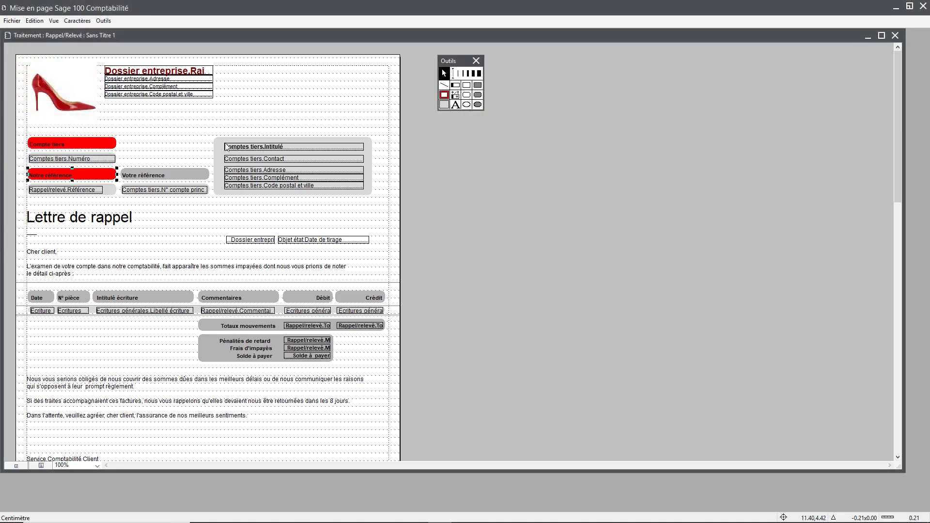
- Fill the Comptes tiers address block and the Votre référence heading block with bright red
left_click(443, 95)
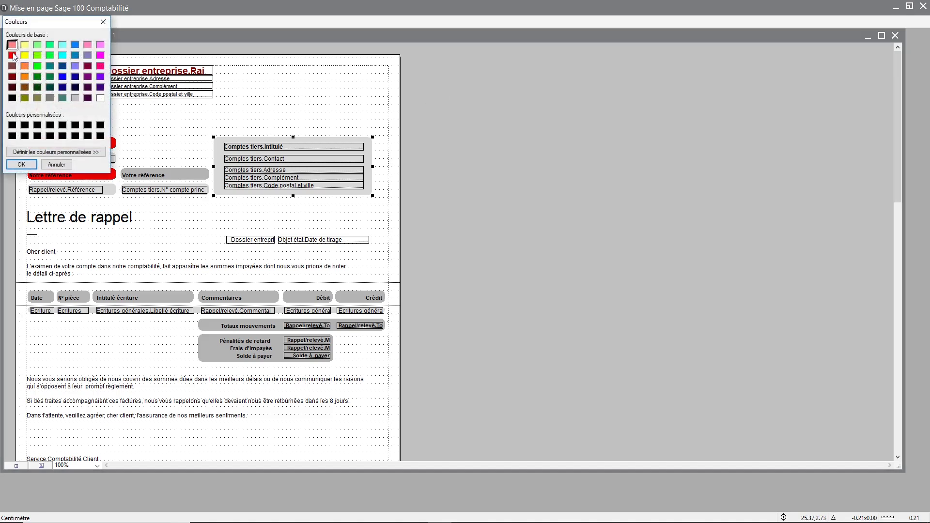
left_click(12, 55)
left_click(20, 164)
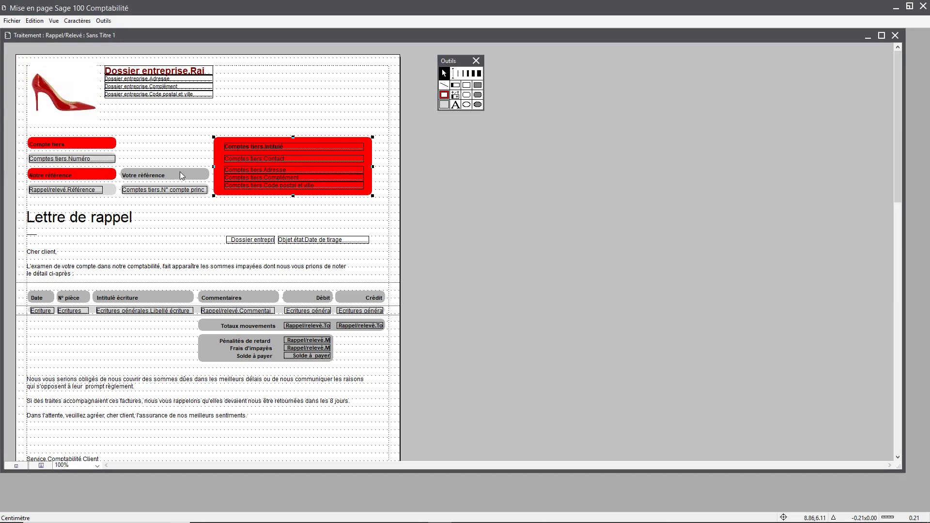
left_click(444, 95)
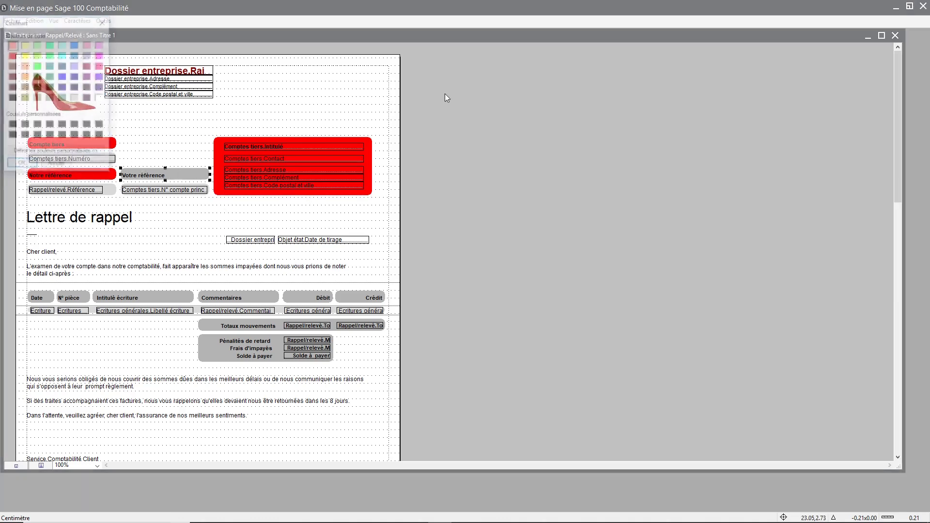
left_click(12, 56)
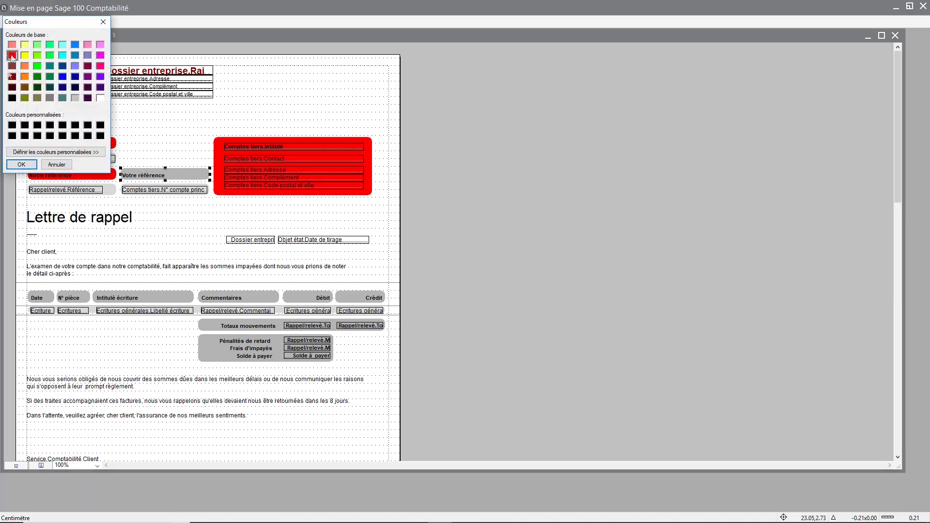
left_click(21, 164)
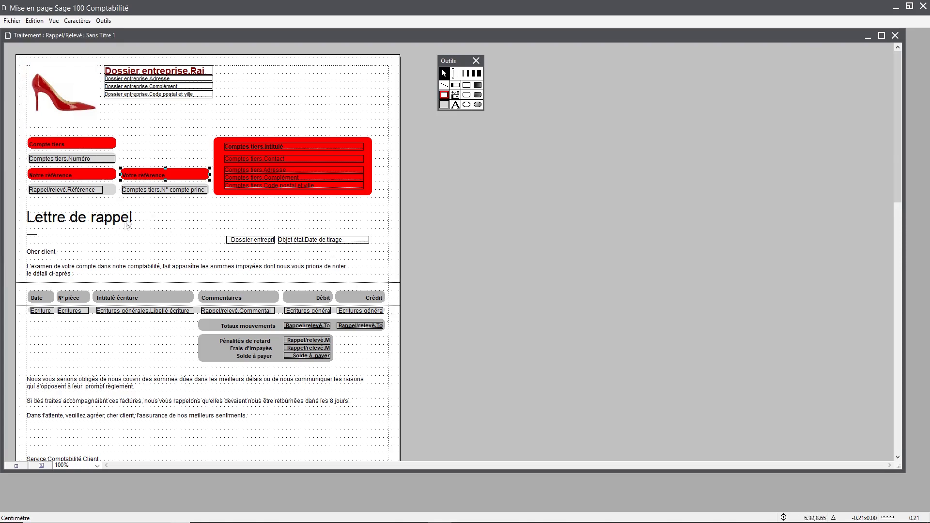
- Fill the Date, N° pièce and Intitulé écriture column heading blocks of the table with bright red
left_click(41, 297)
left_click(444, 104)
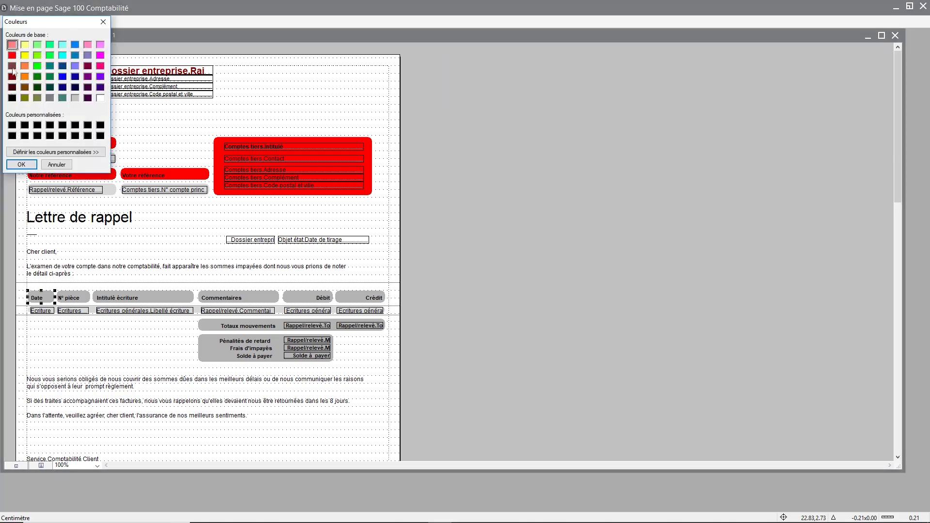
left_click(12, 55)
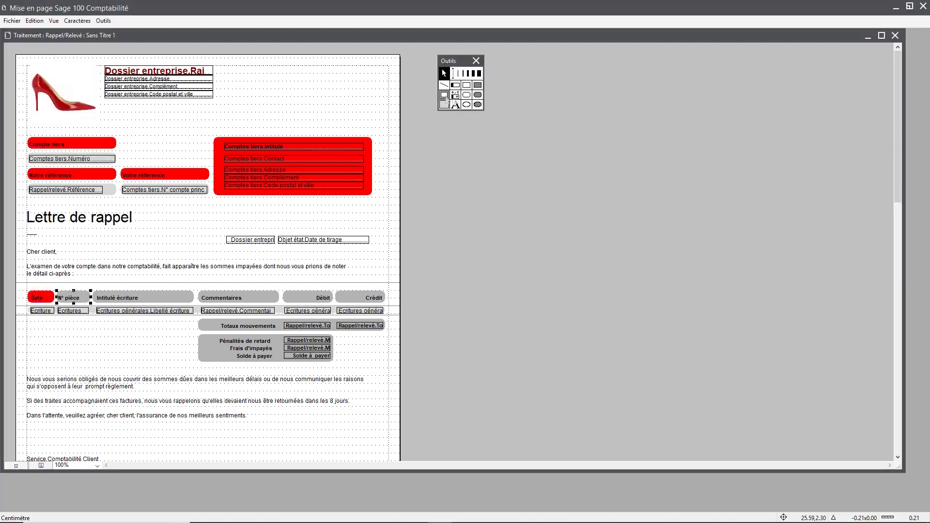
left_click(445, 104)
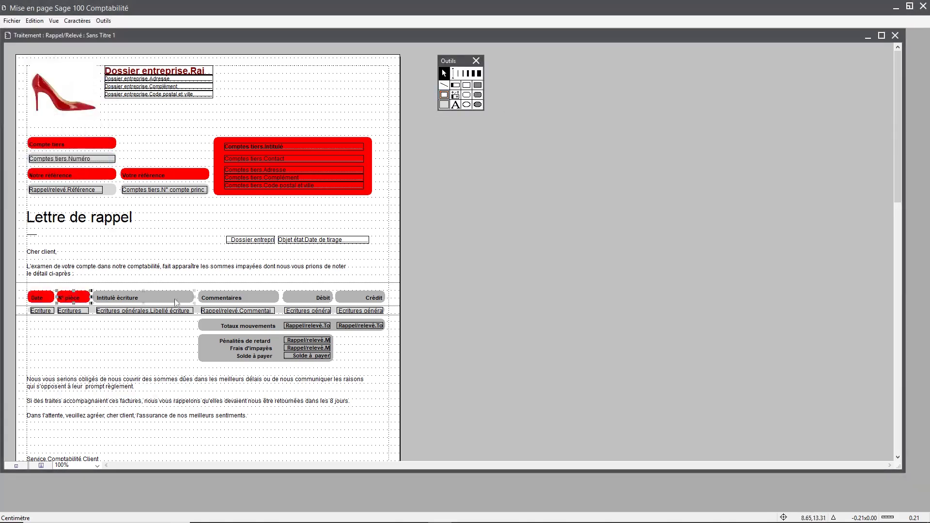
left_click(176, 303)
left_click(445, 104)
- Fill the Commentaires, Débit and Crédit column heading blocks with bright red
left_click(273, 296)
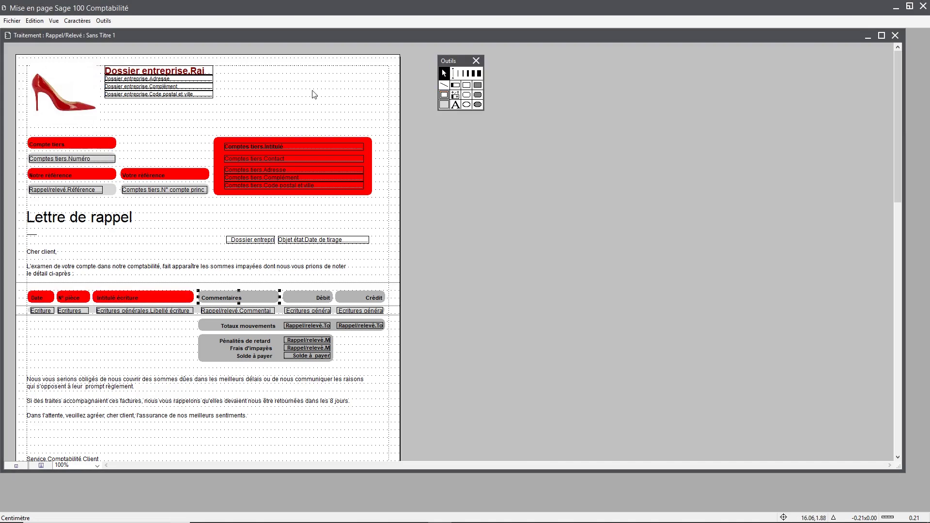
left_click(444, 95)
left_click(13, 55)
left_click(21, 165)
left_click(310, 297)
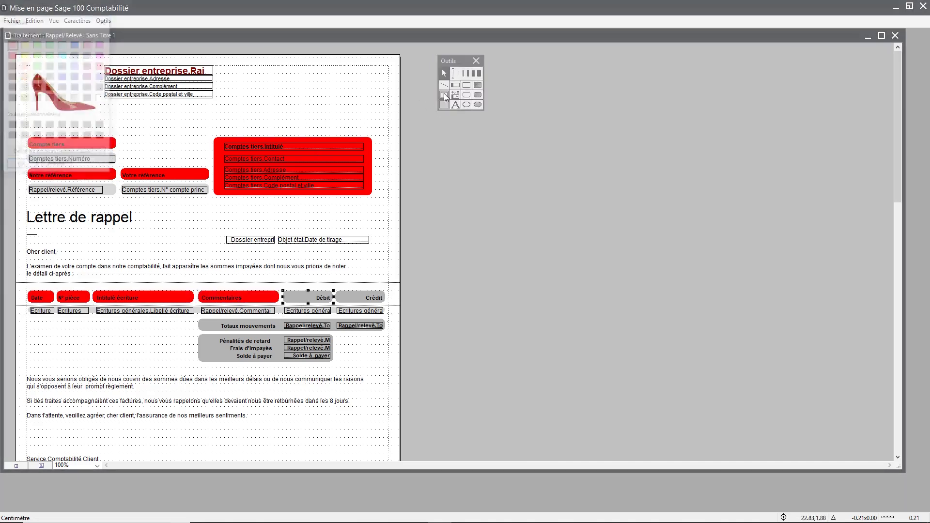
left_click(445, 95)
left_click(13, 55)
left_click(21, 165)
left_click(367, 297)
left_click(444, 96)
left_click(12, 56)
left_click(22, 165)
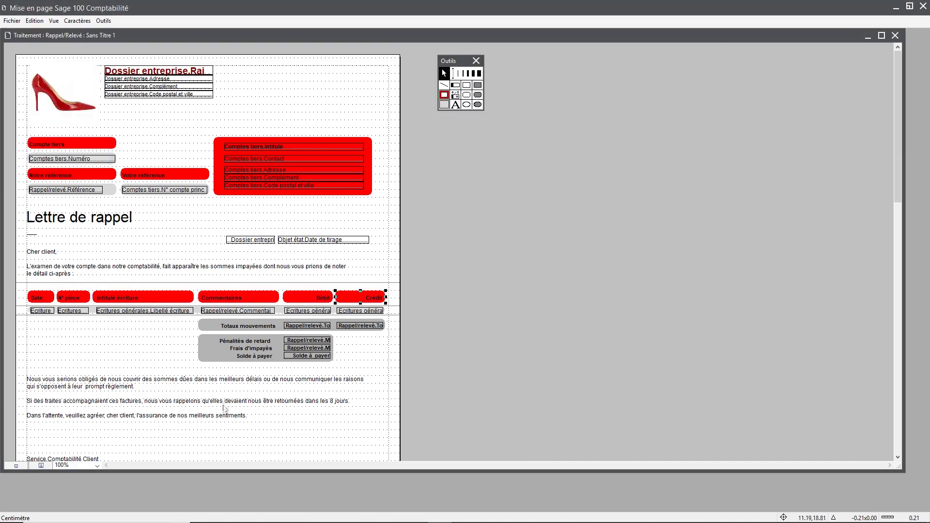
- Fill the Totaux mouvements block and the Pénalités de retard / Solde à payer block with bright red
left_click(219, 327)
left_click(443, 95)
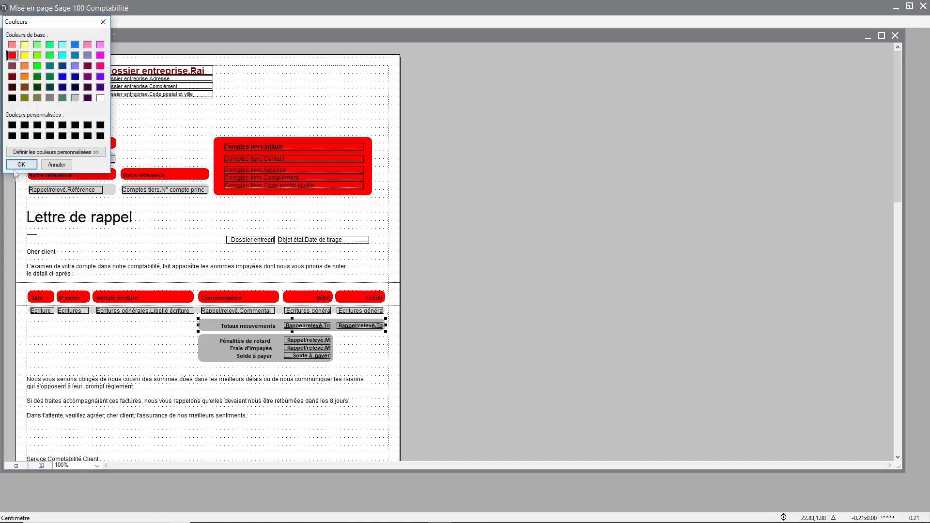
left_click(22, 164)
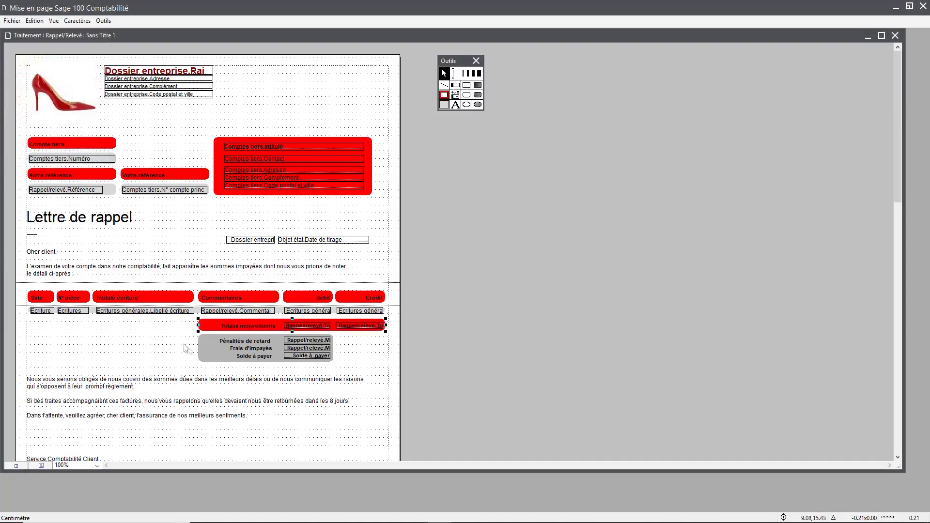
left_click(215, 347)
left_click(443, 95)
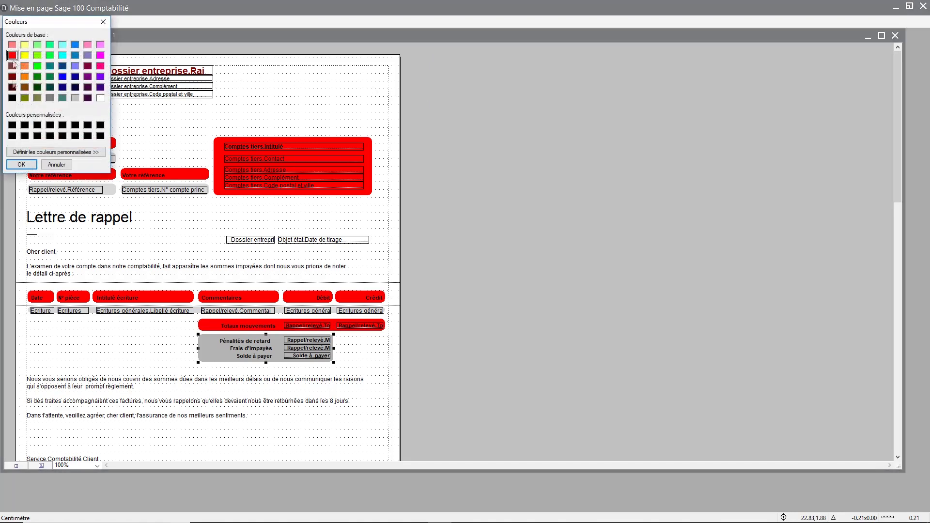
left_click(20, 164)
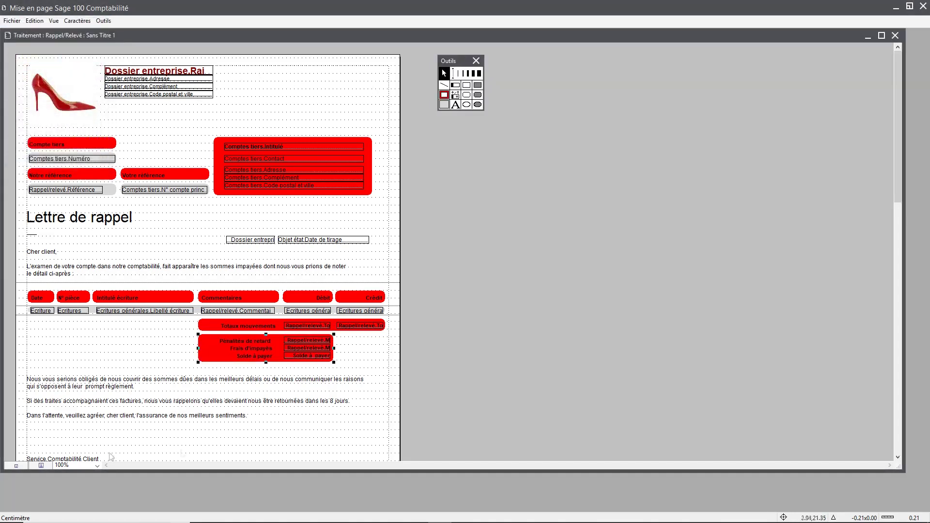
- Look over the whole letter layout, from the header down to the company contact details in the footer
scroll(245, 426, "down", 3)
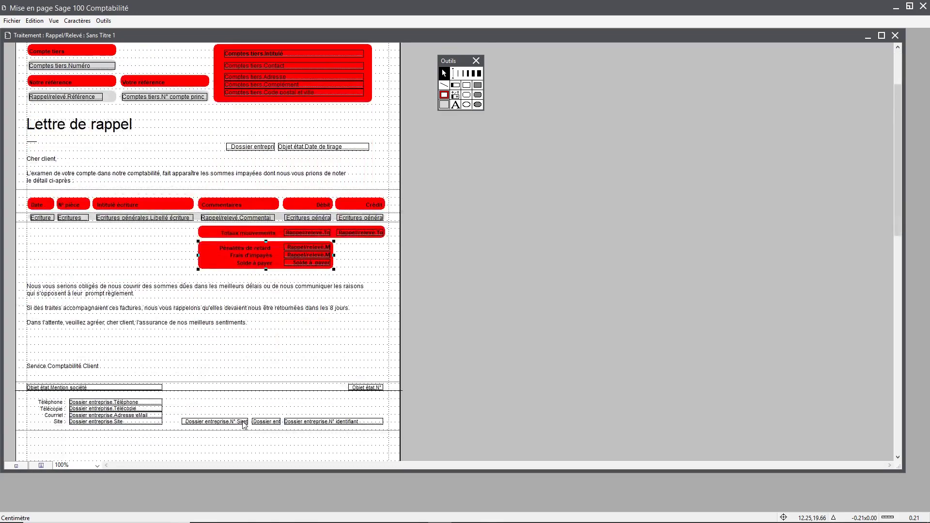
scroll(244, 424, "down", 3)
scroll(244, 425, "up", 6)
scroll(244, 424, "down", 6)
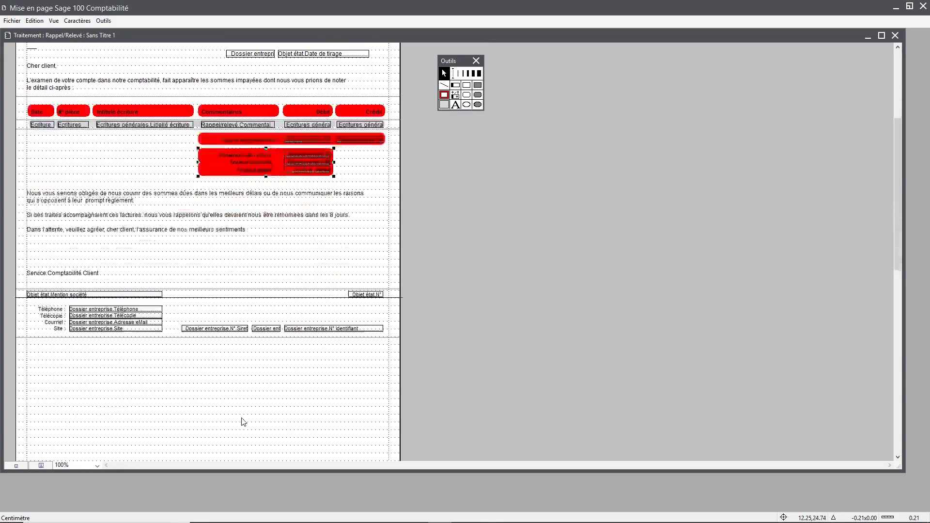
scroll(243, 422, "down", 3)
scroll(244, 422, "up", 8)
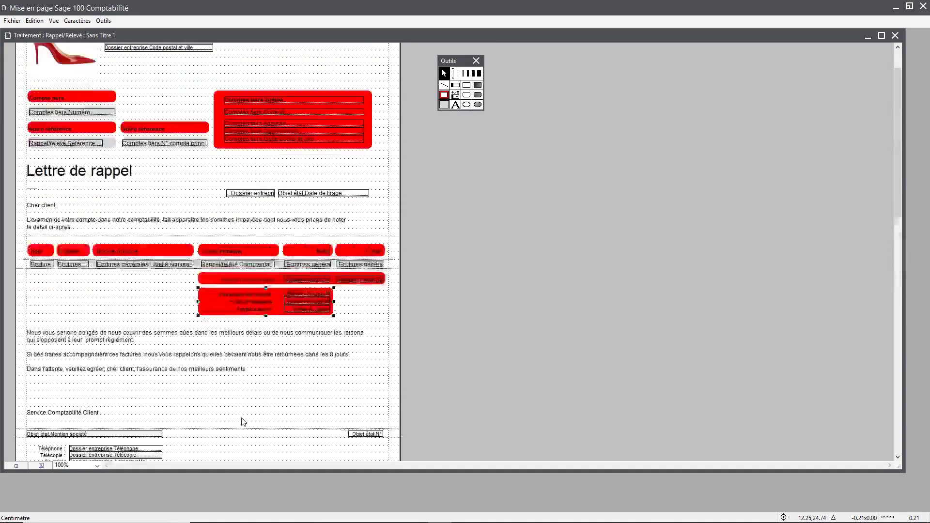
scroll(243, 422, "up", 2)
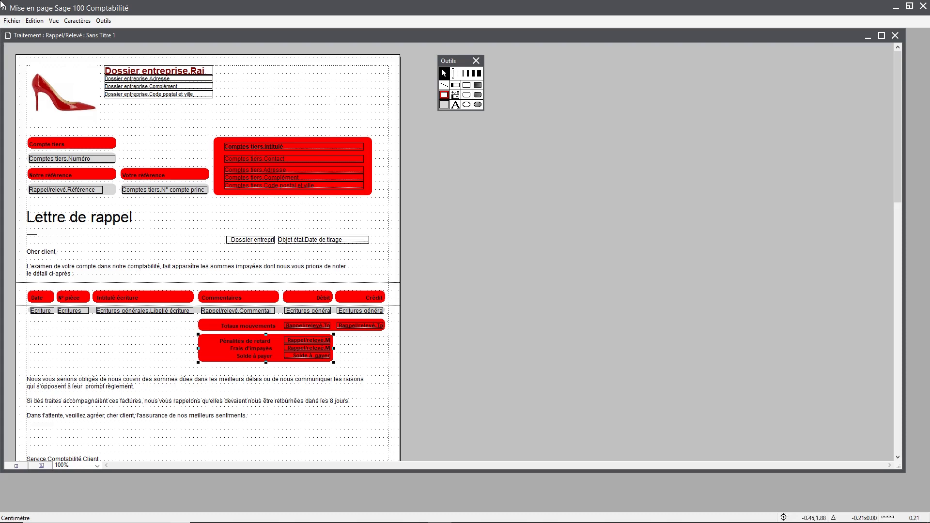
- Start saving the letter under a new name, choosing the Modèles folder inside CAS D'USAGE SAGE as destination
left_click(11, 23)
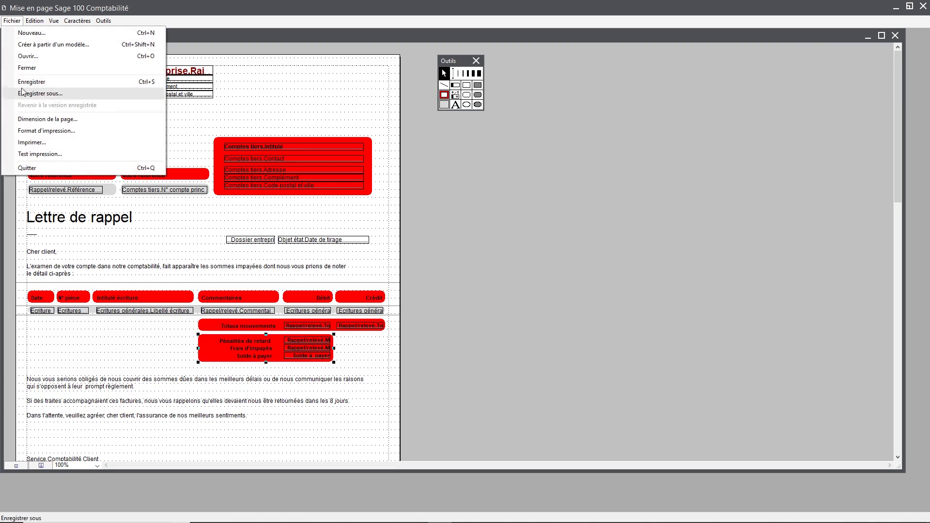
left_click(40, 93)
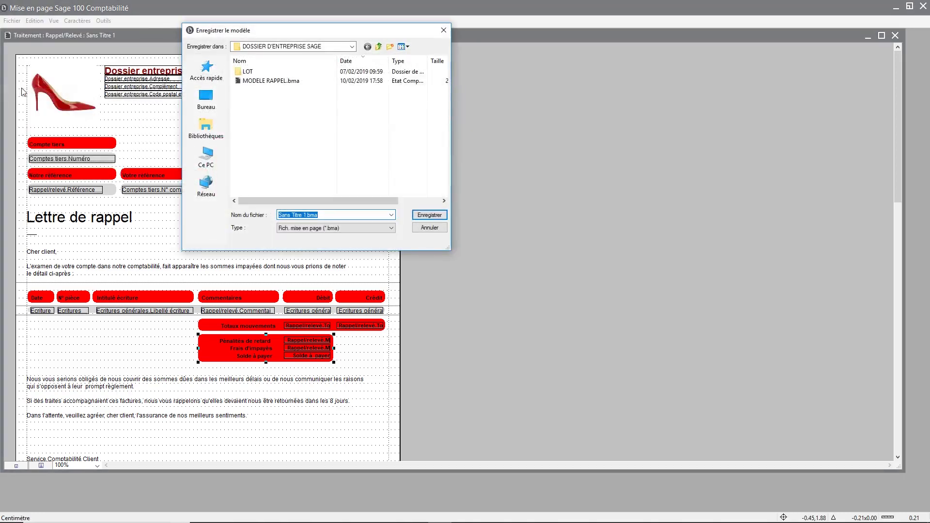
left_click(379, 46)
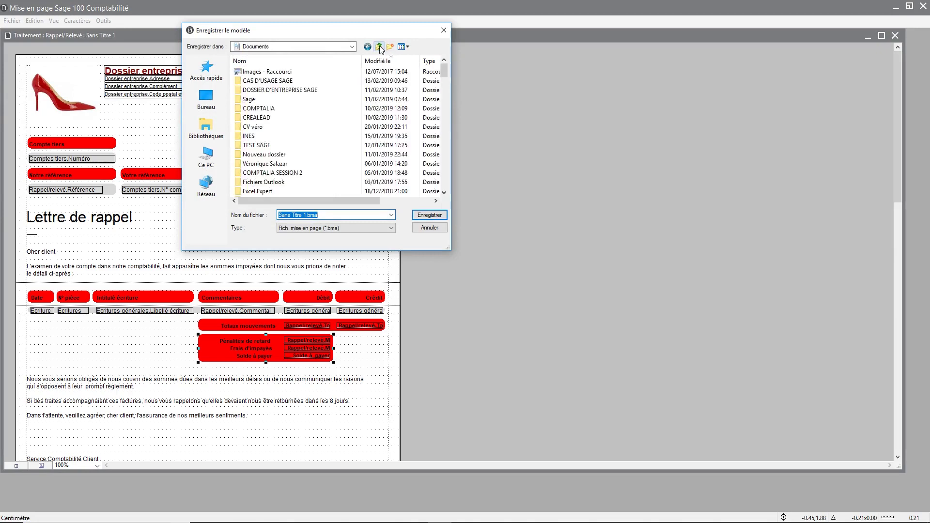
double_click(294, 81)
double_click(256, 81)
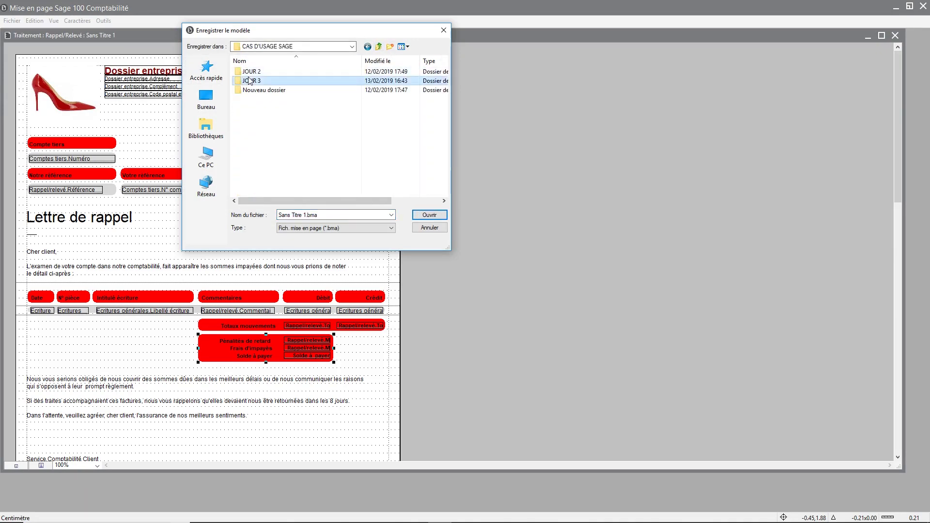
double_click(250, 73)
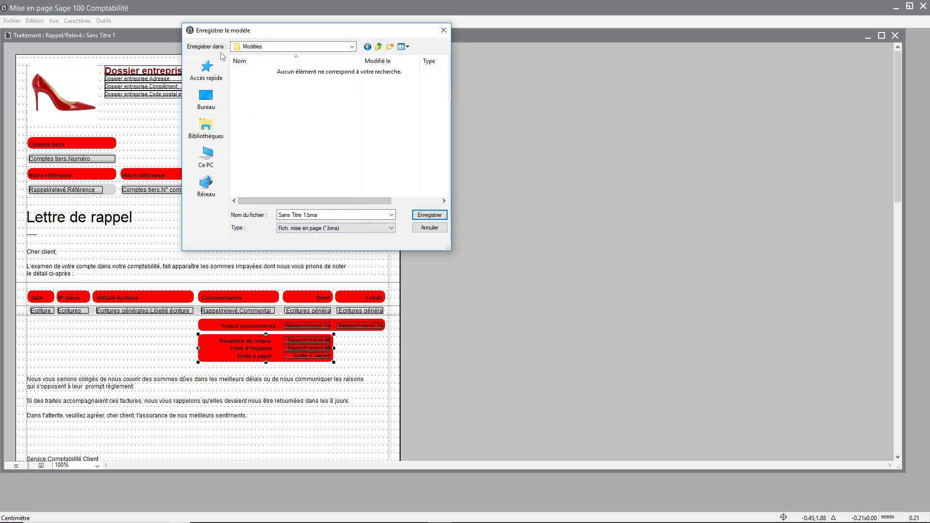
- Name the file Relance Solenza and save it in the Modèles folder
left_click(299, 214)
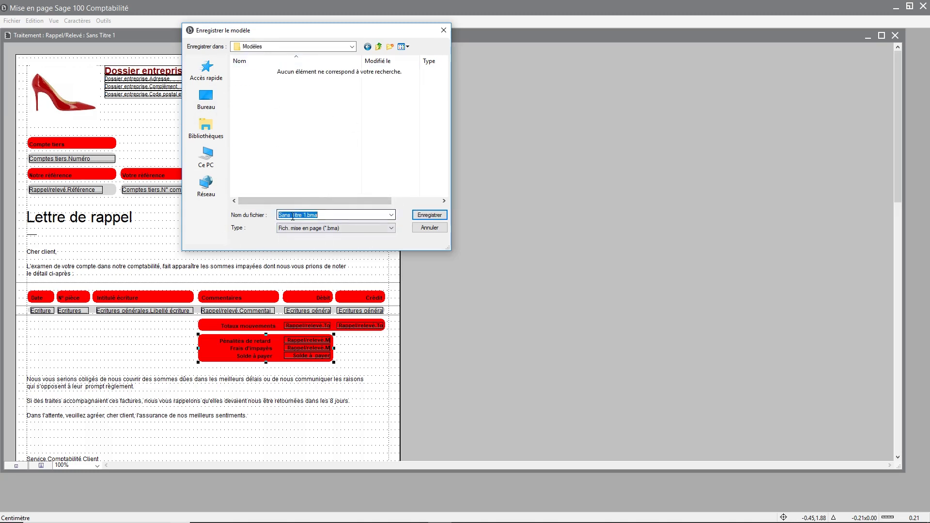
left_click(300, 215)
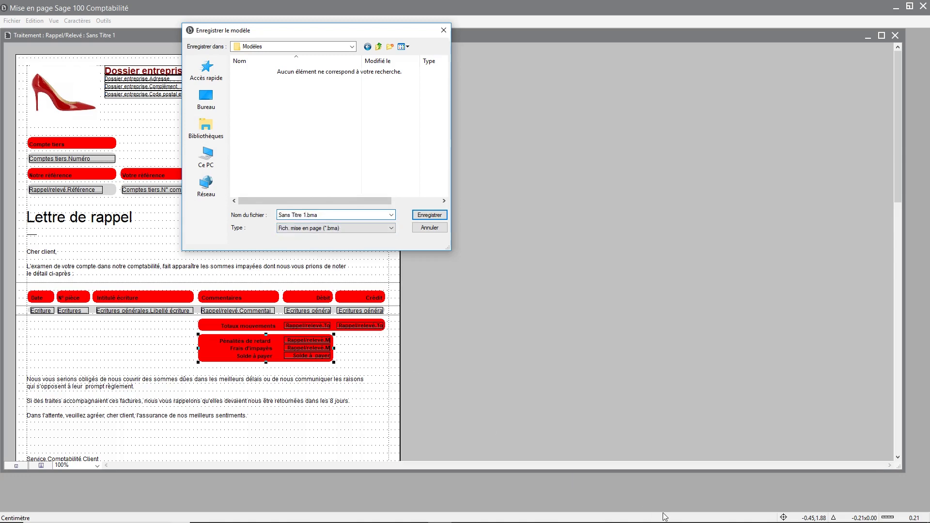
key("BackSpace")
key("BackSpace")
key("BackSpace")
key("BackSpace")
key("BackSpace")
key("BackSpace")
key("BackSpace")
key("BackSpace")
key("BackSpace")
key("BackSpace")
key("BackSpace")
key("BackSpace")
key("BackSpace")
type(".")
key("BackSpace")
type("re")
key("BackSpace")
key("BackSpace")
type("Relan.ce Solenza")
left_click(431, 214)
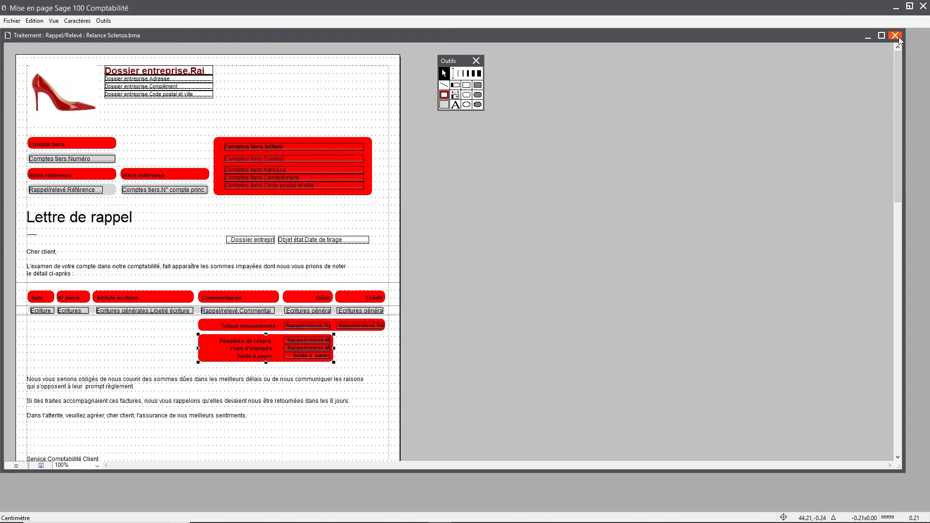
- Close the saved letter and the page layout editor to return to the Sage 100 Comptabilité home screen
left_click(897, 36)
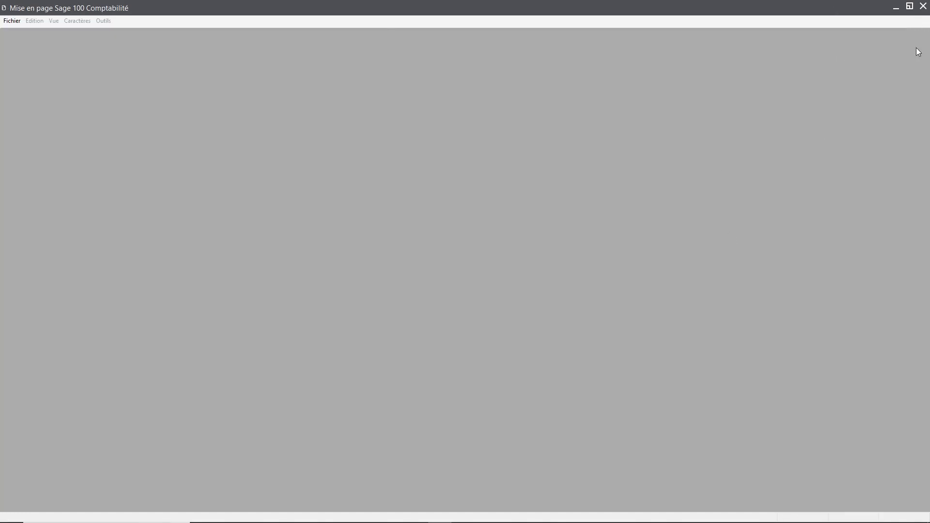
left_click(923, 8)
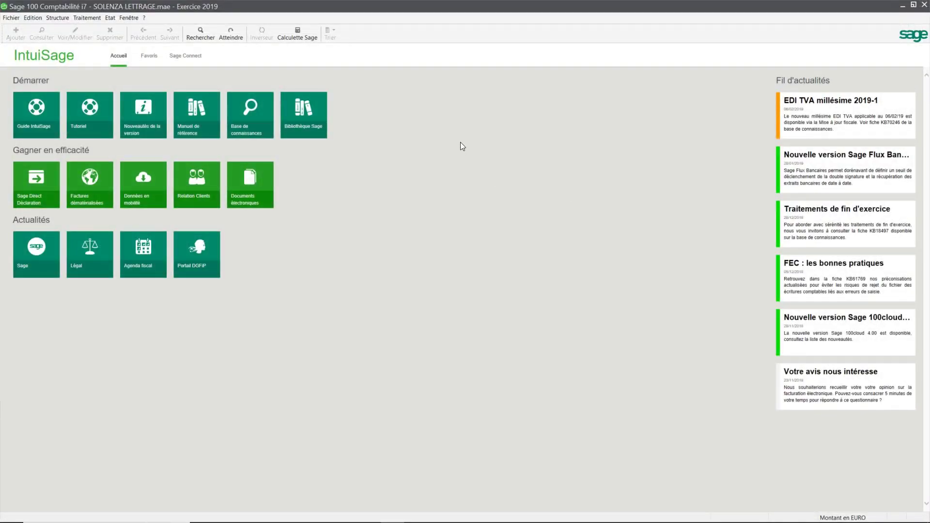